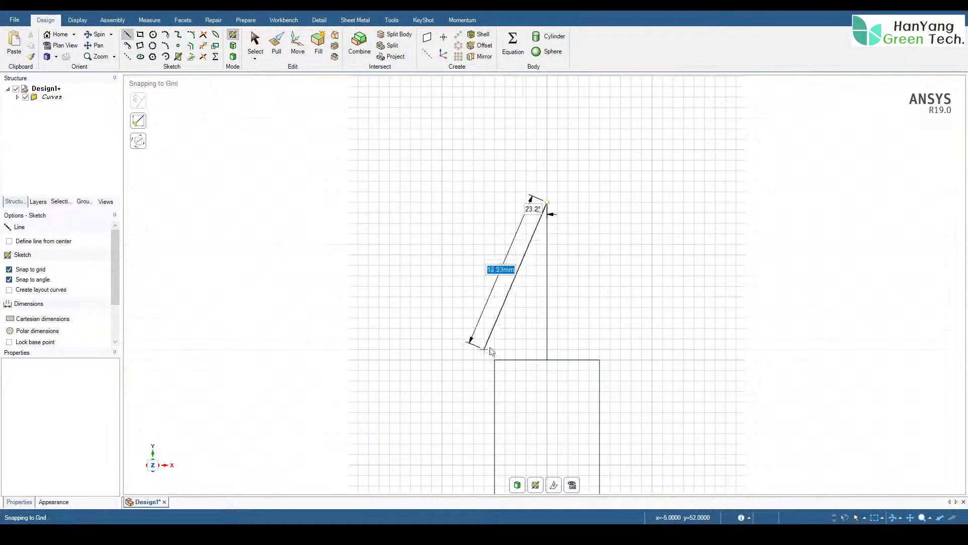
Draw the two sloping sides of the triangular tip above the rectangle and trim away the vertical centre line inside it.
click(494, 360)
click(550, 205)
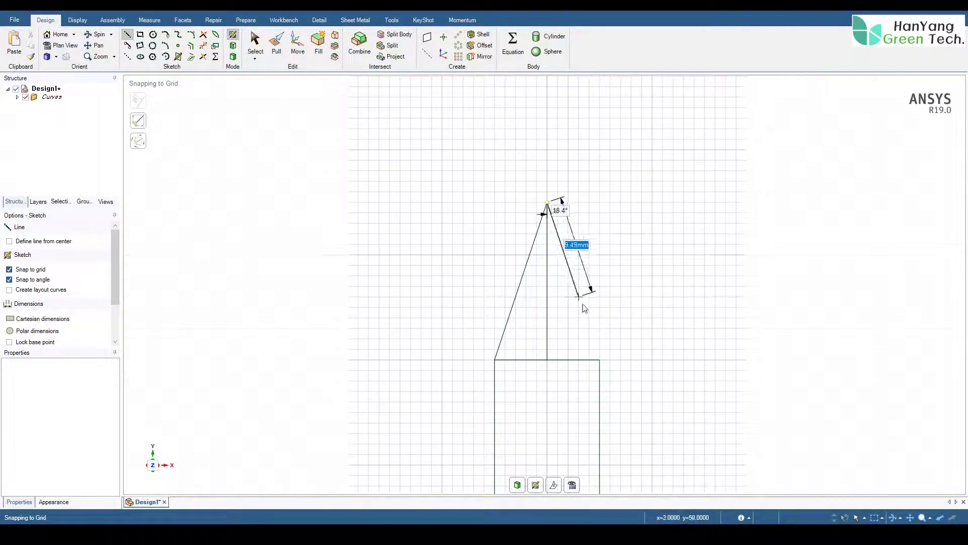
click(600, 359)
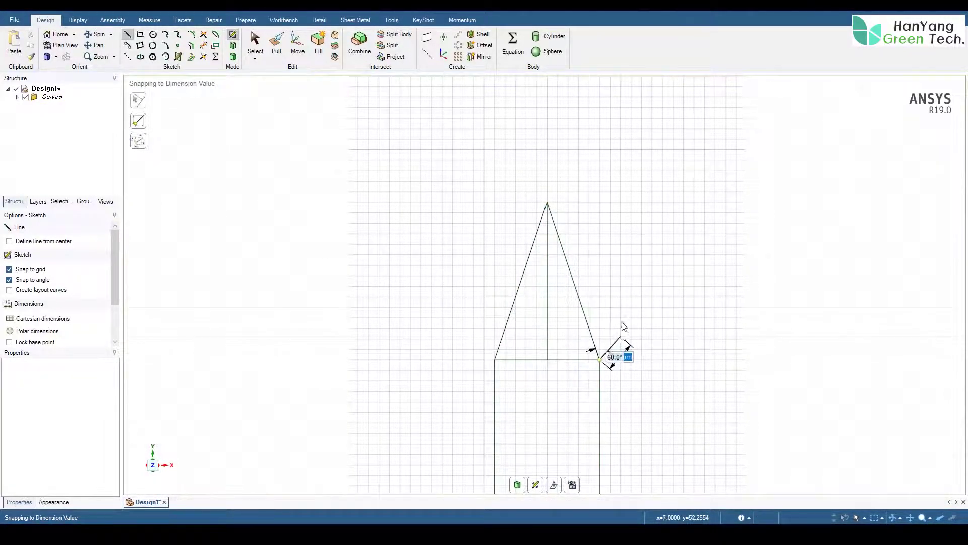
click(202, 54)
Place a sketch point vertically above the tip's apex as the balloon's centre, dimensioned from the apex.
scroll(581, 304, down, 5)
shift+middle_drag(572, 200, 560, 283)
scroll(571, 268, down, 1)
click(179, 46)
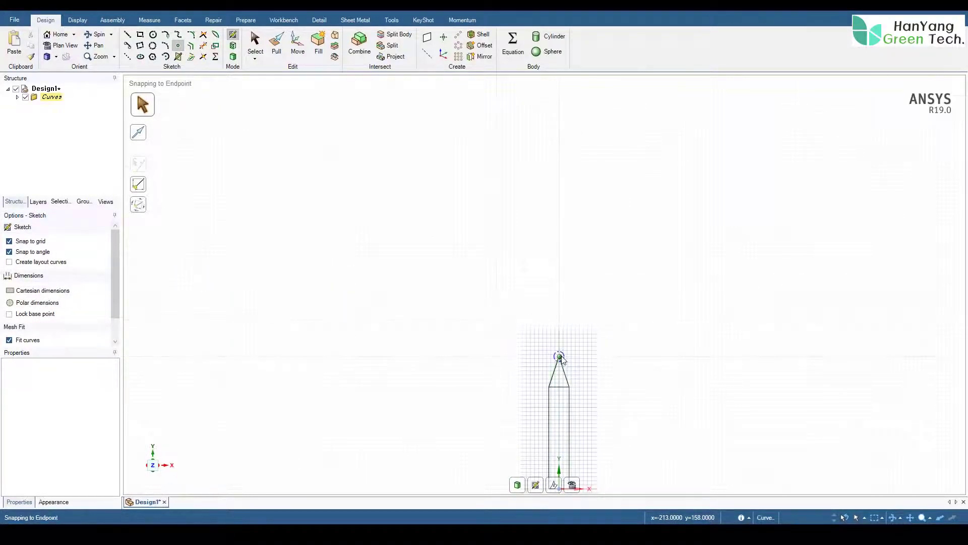
scroll(564, 344, up, 2)
click(555, 371)
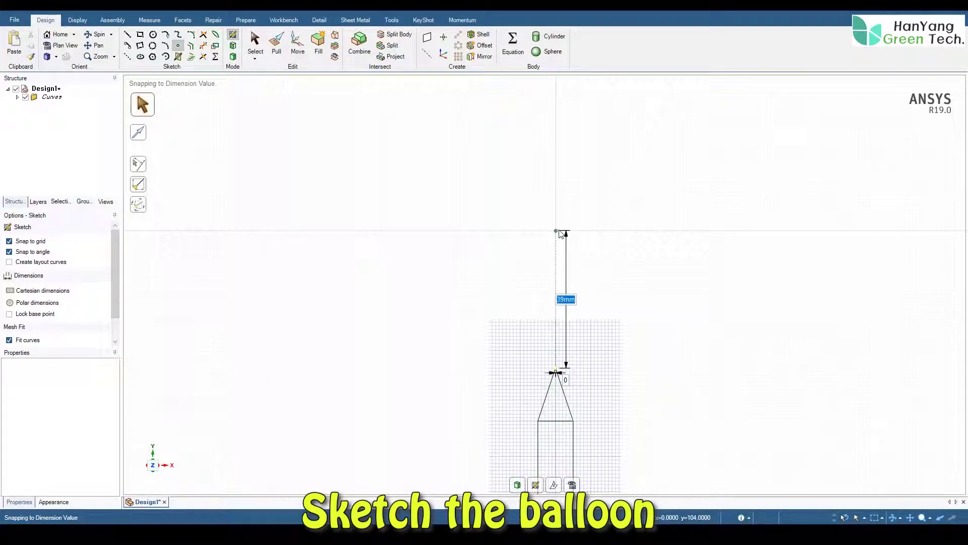
scroll(558, 231, down, 3)
click(549, 127)
Draw two concentric circles for the balloon, centred on the point, with diameters of about 200 mm and 195 mm.
key(c)
click(549, 128)
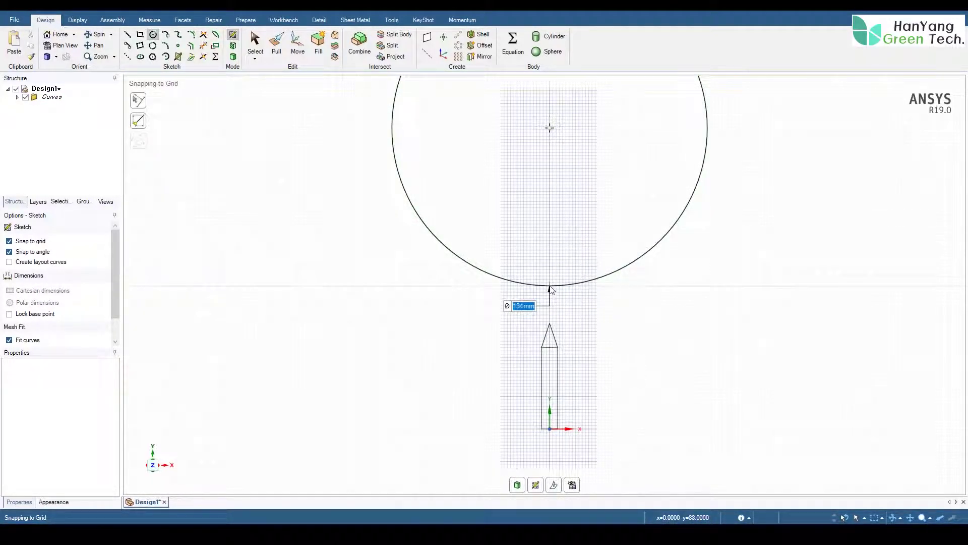
key(Return)
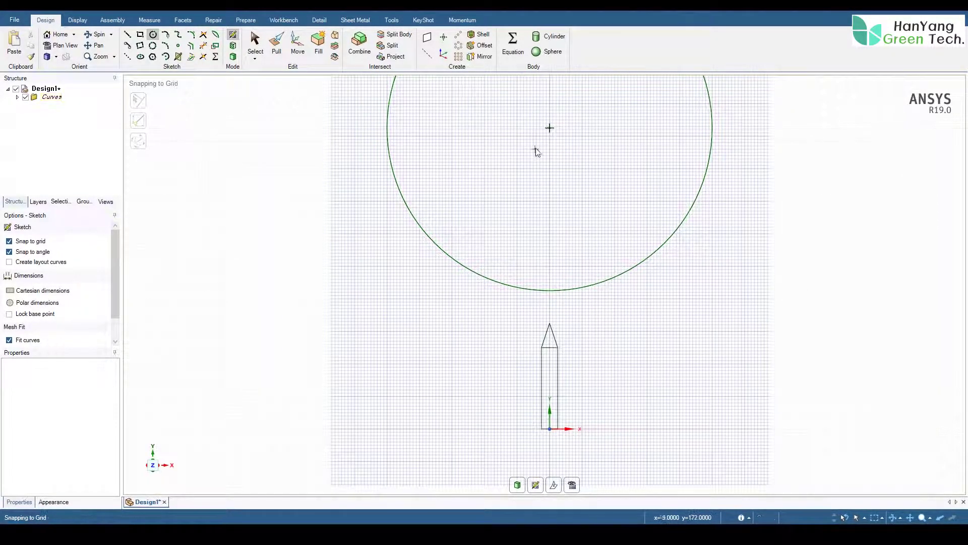
click(549, 128)
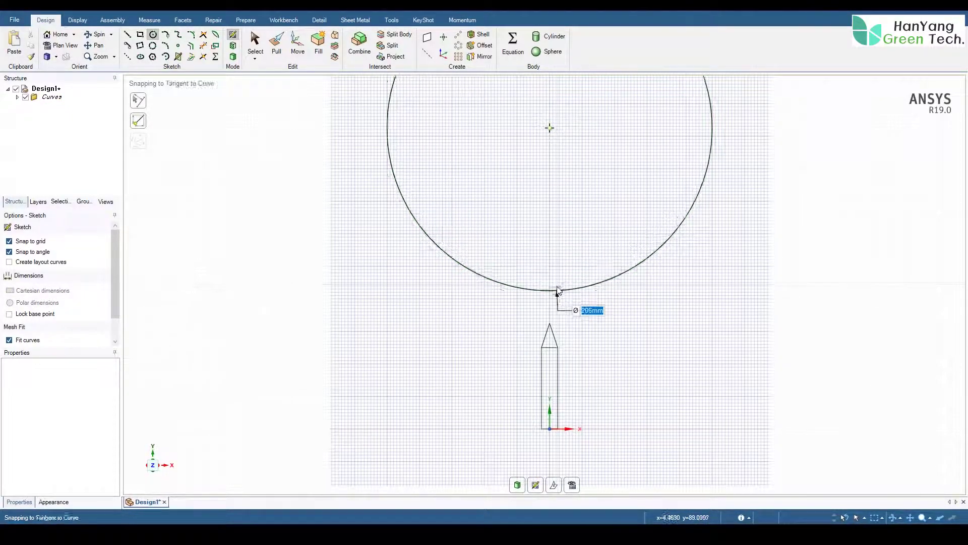
text(195)
key(Return)
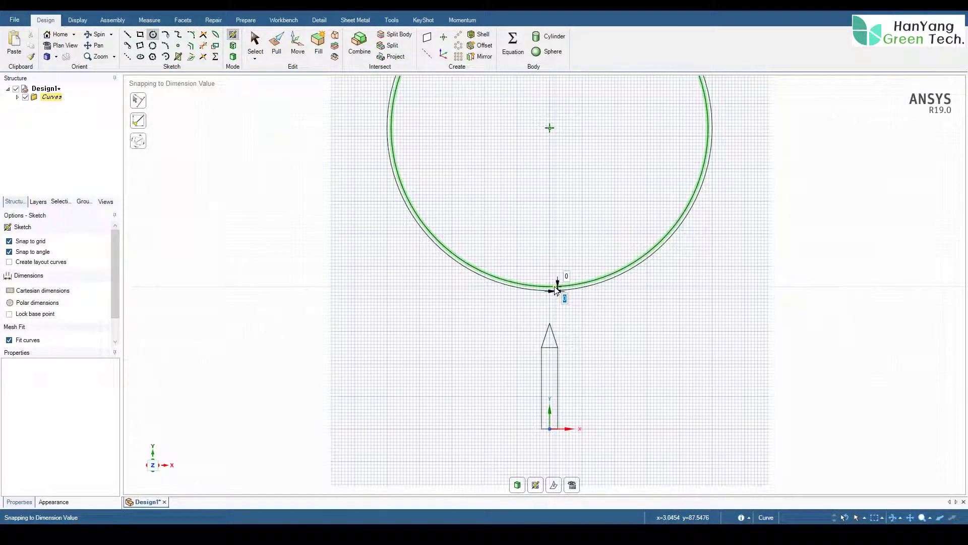
Draw the domain as a centre-defined rectangle at the origin, reaching 200 mm horizontally and 800 mm vertically from its centre.
shift+middle_drag(584, 126, 585, 226)
scroll(587, 214, down, 2)
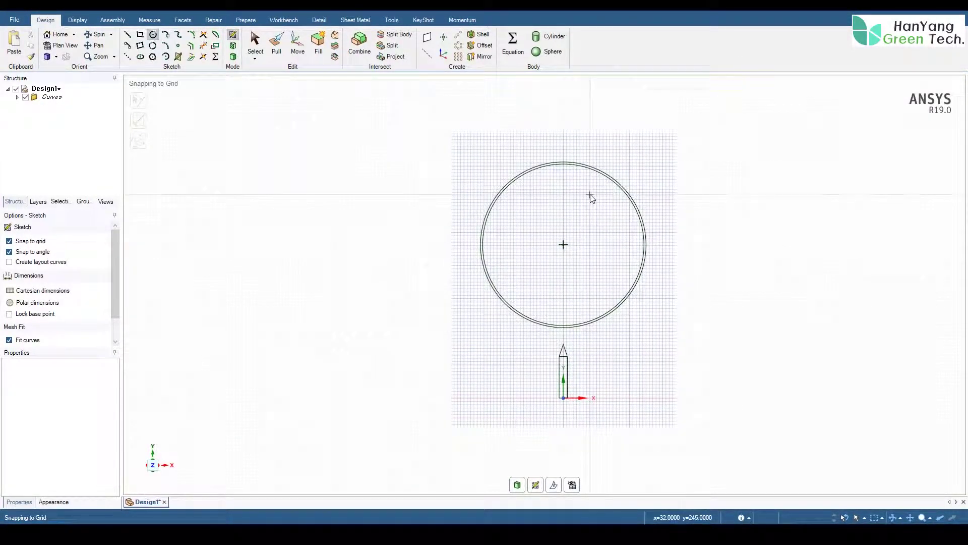
click(140, 34)
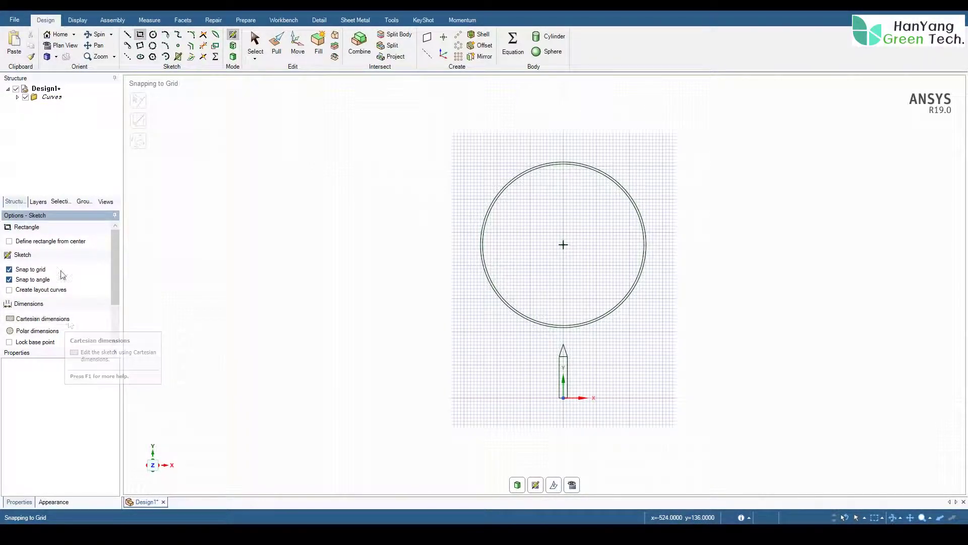
click(57, 241)
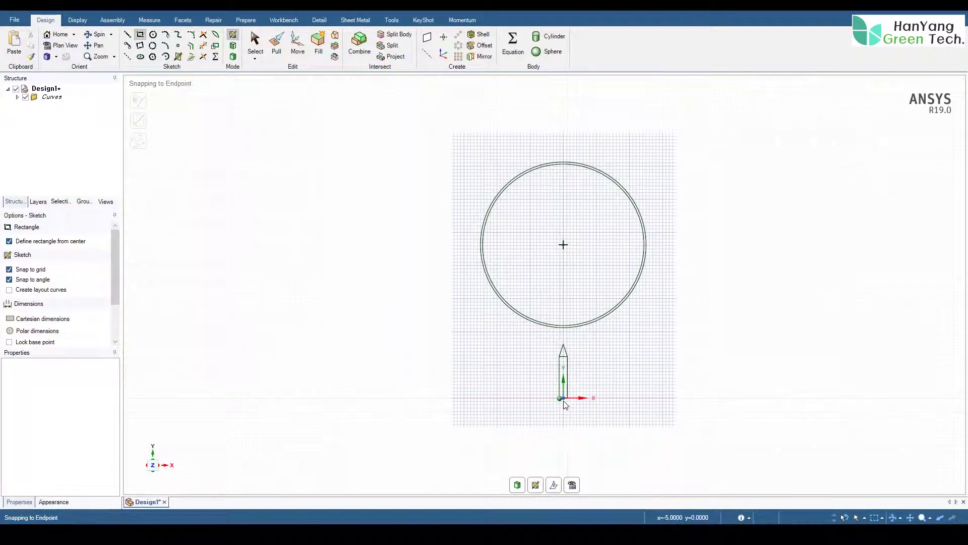
scroll(565, 405, up, 3)
click(549, 419)
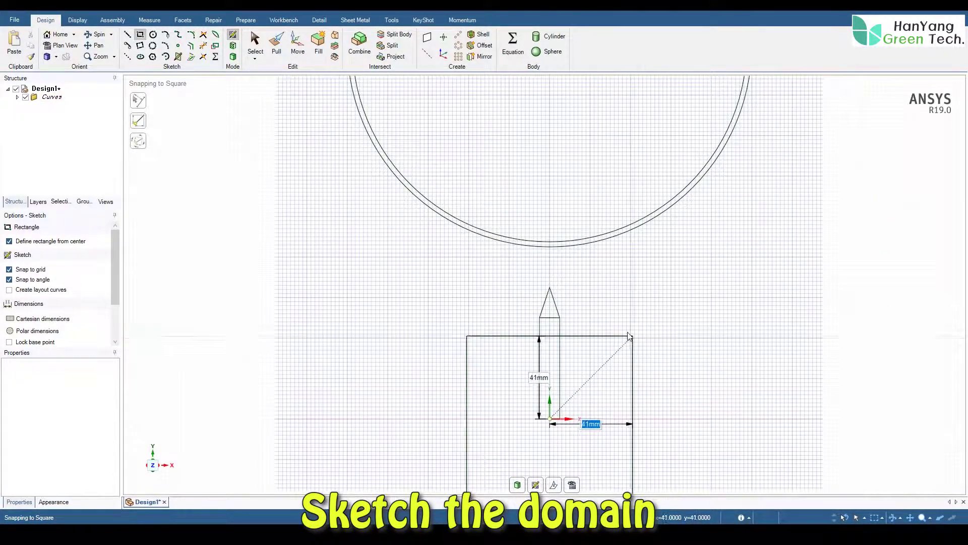
scroll(629, 336, down, 5)
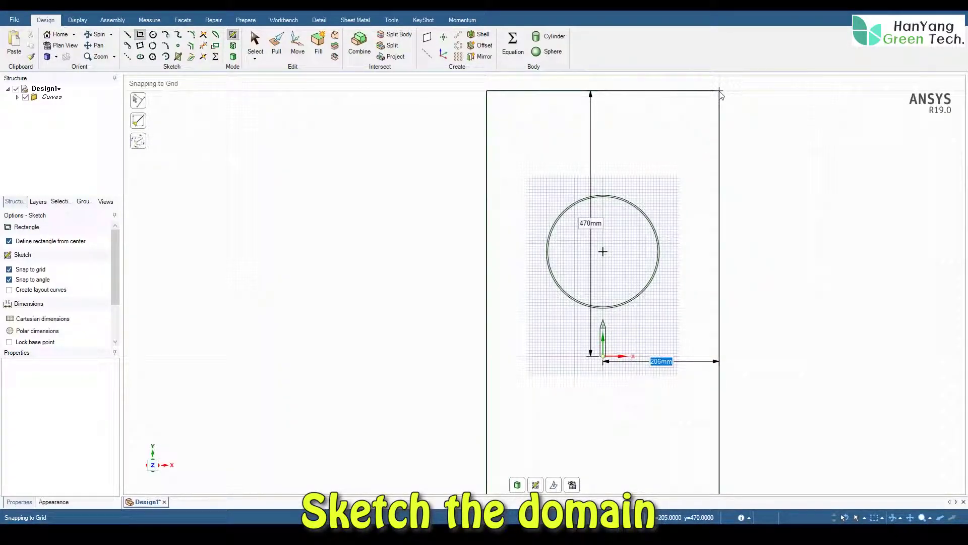
key(Tab)
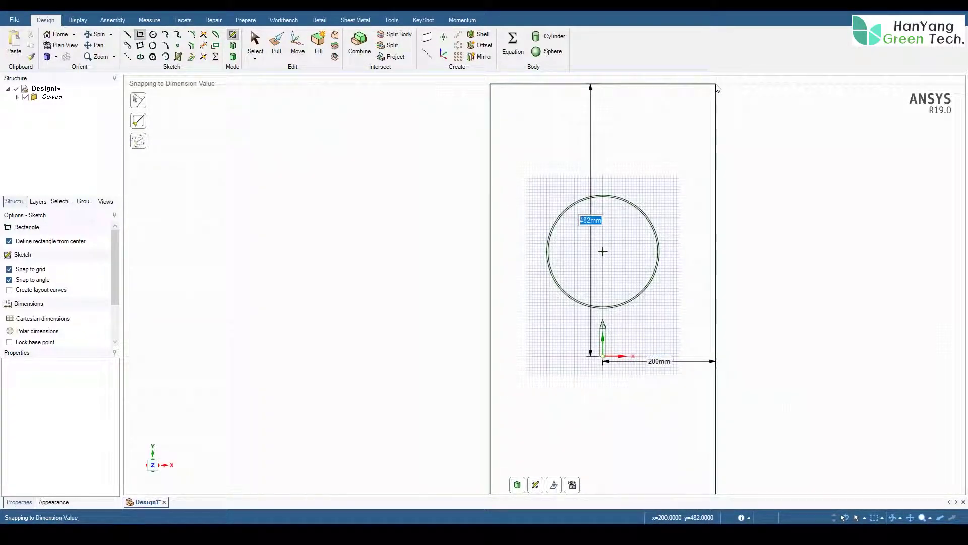
text(800)
key(Return)
Draw a horizontal line through the origin from one long side of the domain rectangle to the other.
scroll(715, 87, down, 3)
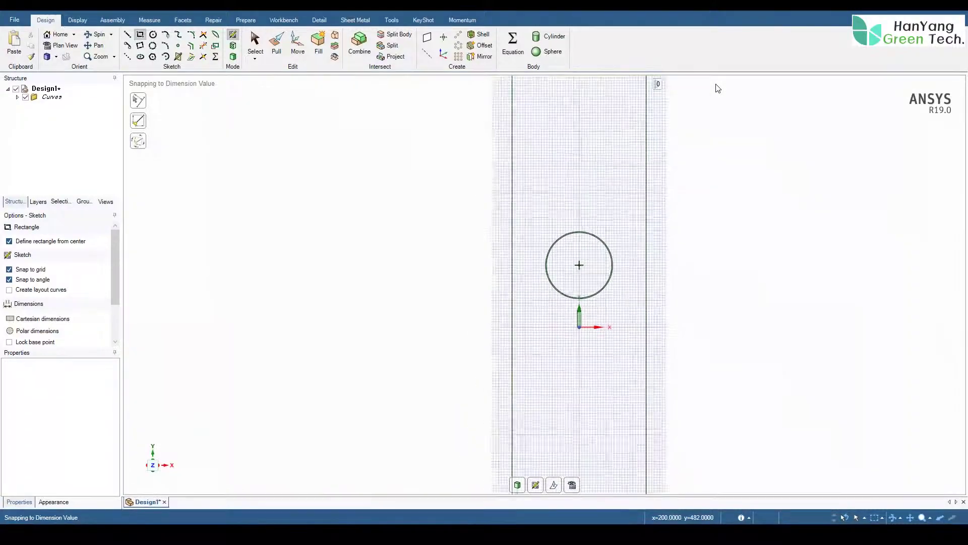
scroll(488, 315, up, 5)
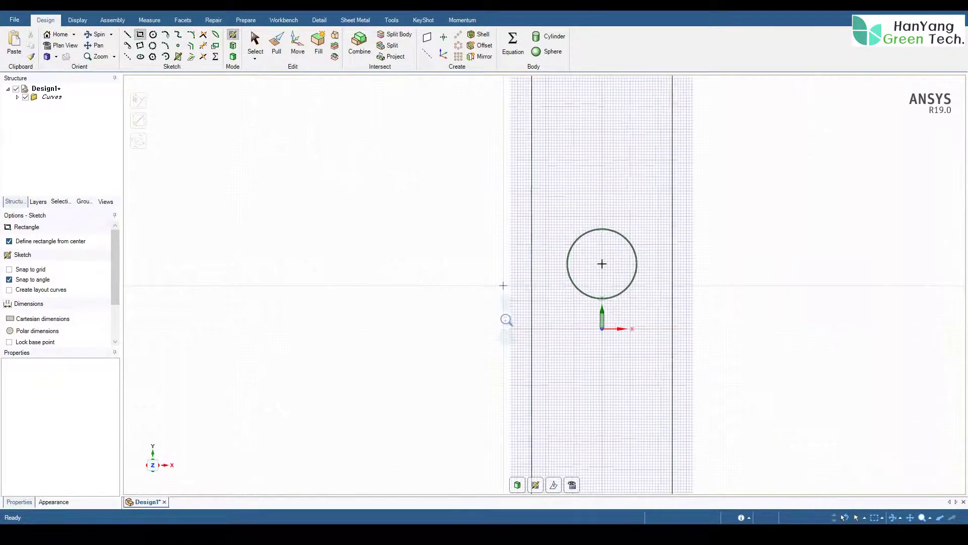
scroll(438, 314, up, 1)
key(l)
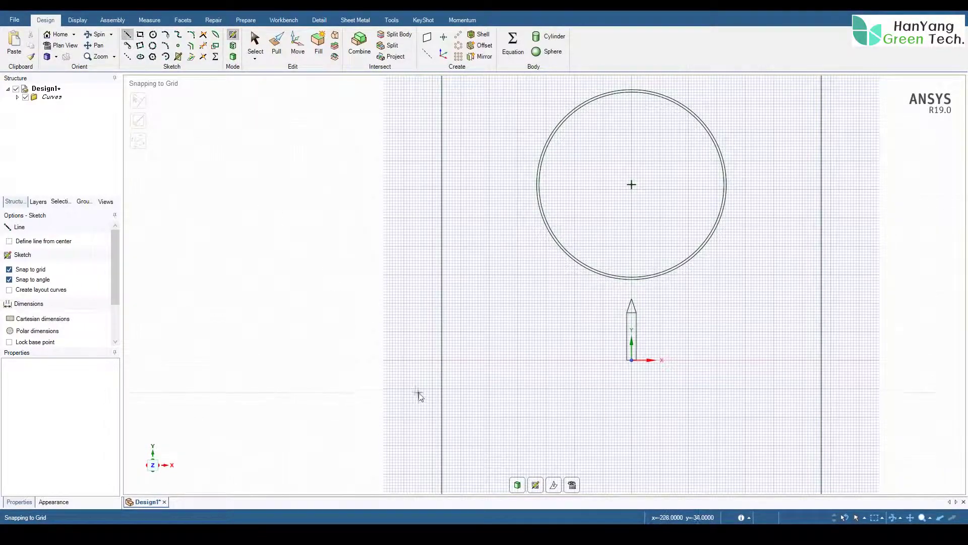
click(442, 360)
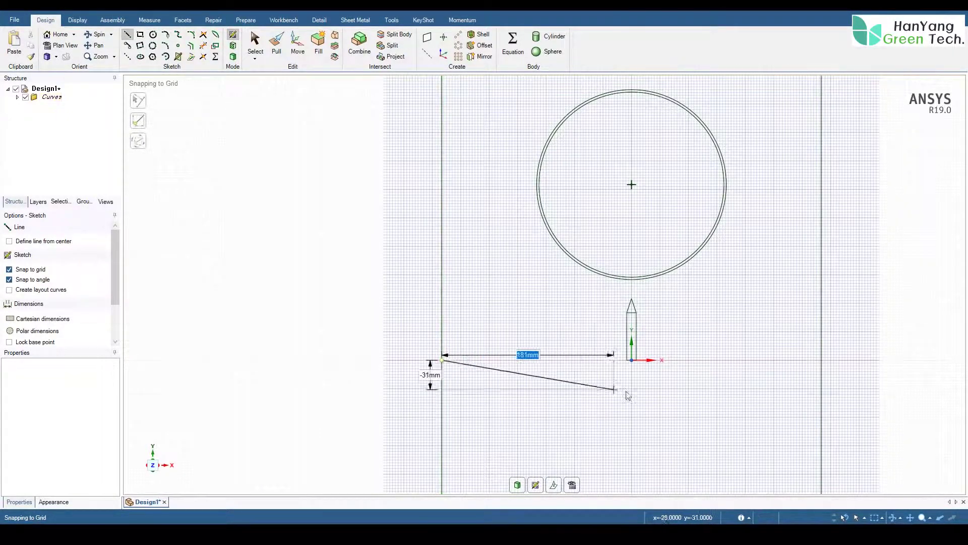
click(822, 362)
Trim away the part of the domain rectangle below the horizontal line through the origin.
scroll(573, 314, down, 5)
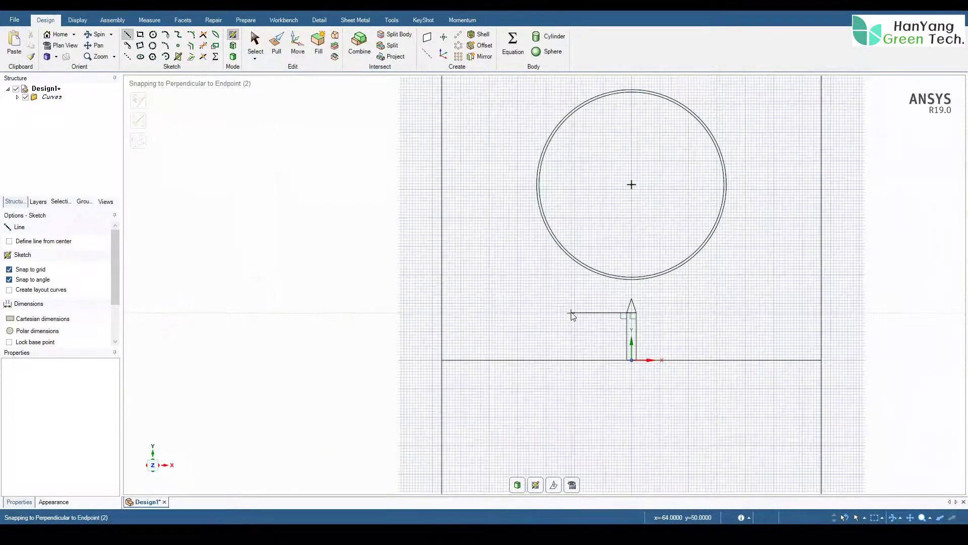
click(203, 45)
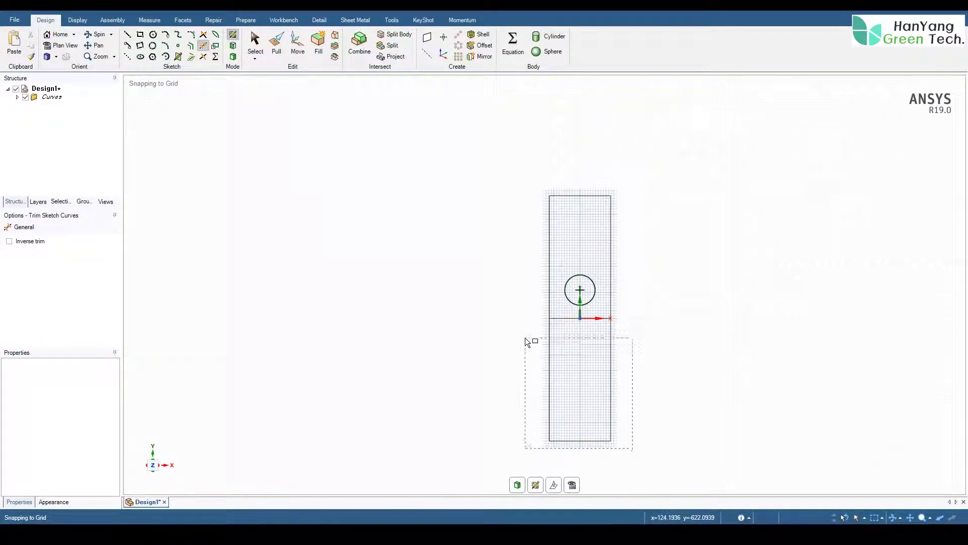
drag(525, 340, 525, 339)
key(z)
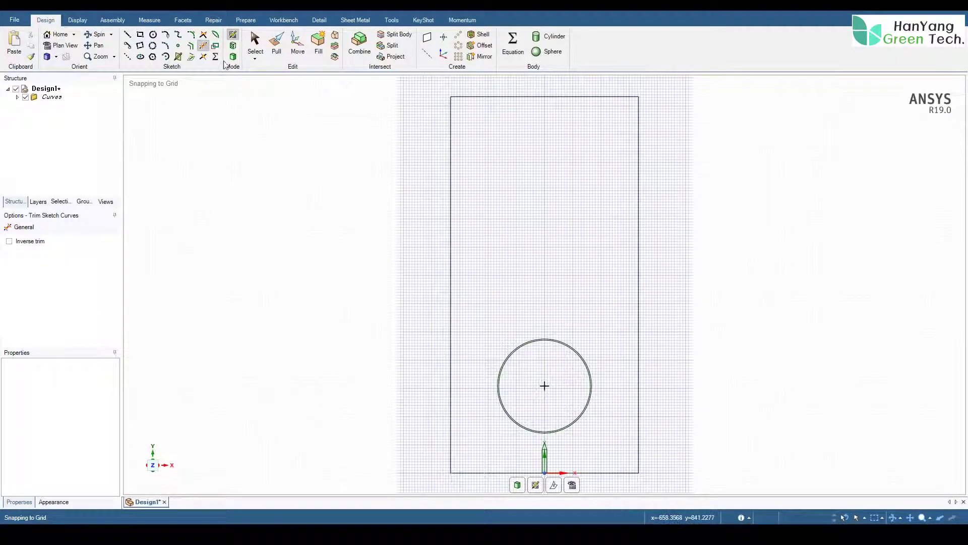
Switch to 3D mode to turn the sketch into a surface and detach all of its faces into separate surfaces.
click(232, 57)
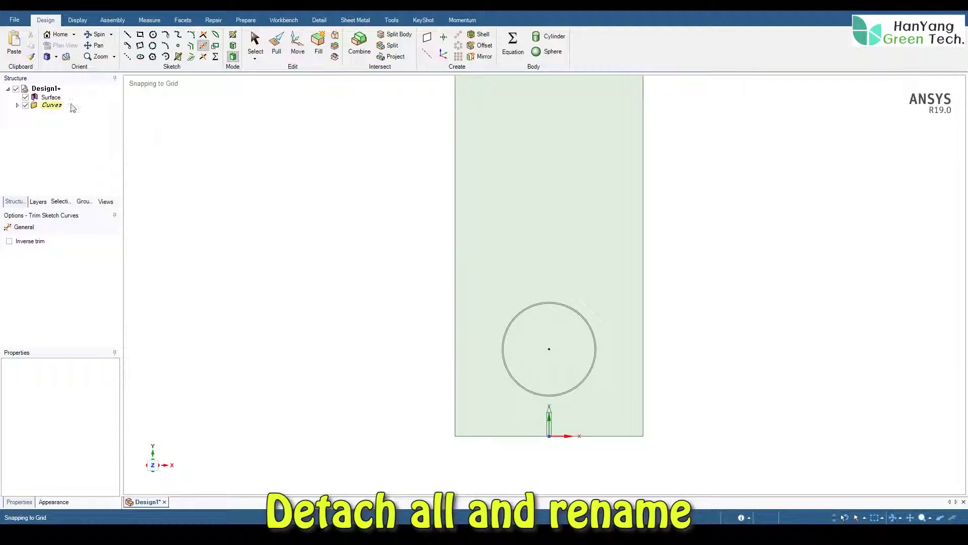
right_click(58, 98)
click(77, 102)
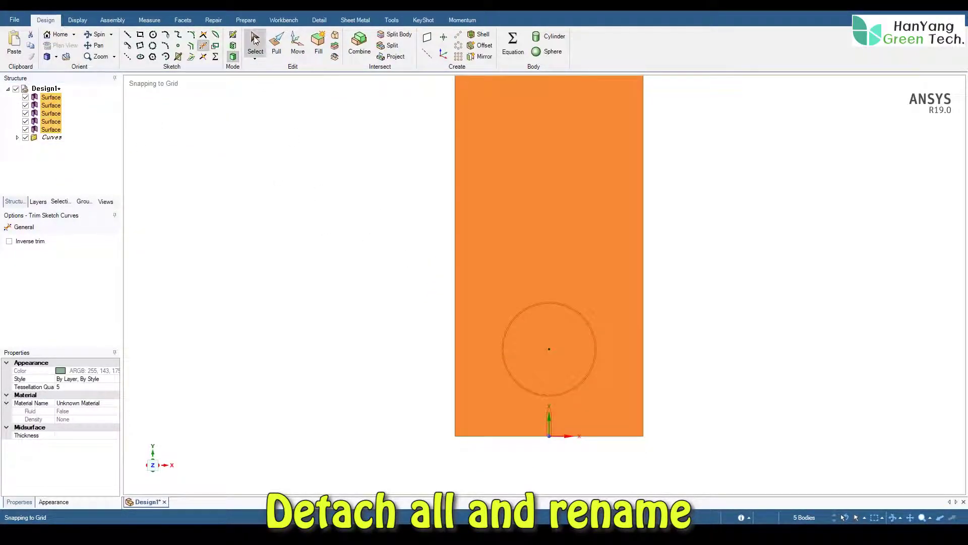
Rename the surface surrounding the balloon and the lighter as Air.
click(255, 39)
right_click(50, 105)
click(81, 156)
text(A)
key(Return)
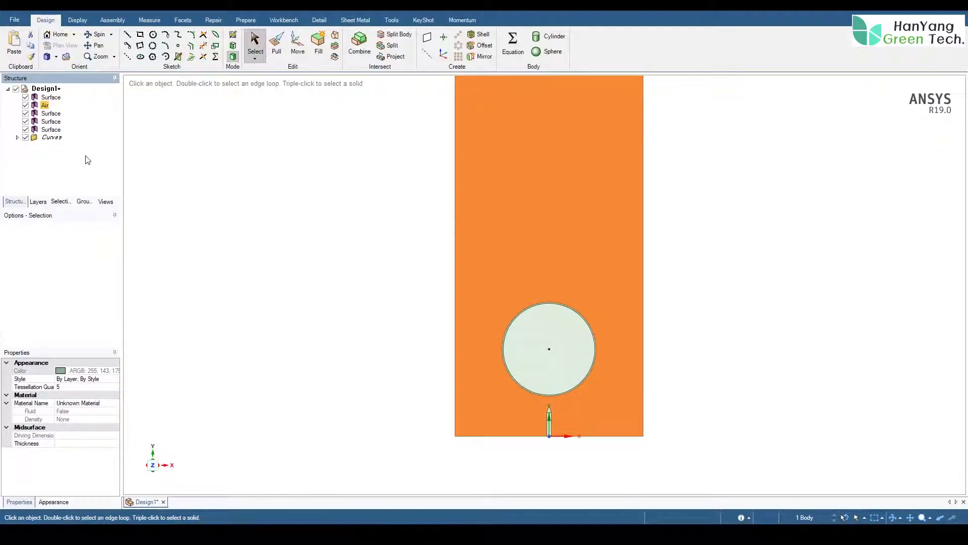
Rename the thin ring surface between the two circles as Balloon.
scroll(508, 291, up, 8)
shift+middle_drag(655, 410, 506, 291)
scroll(505, 291, up, 2)
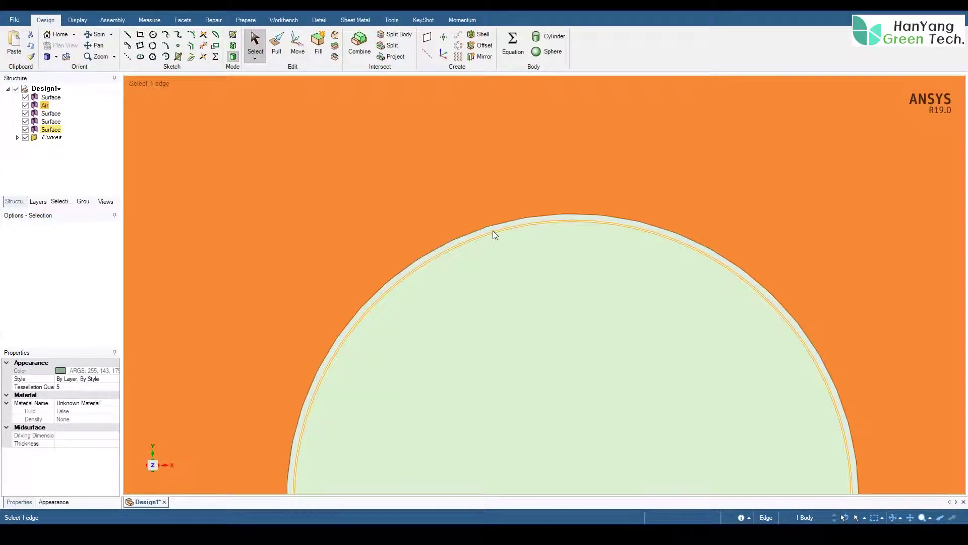
click(492, 229)
right_click(50, 121)
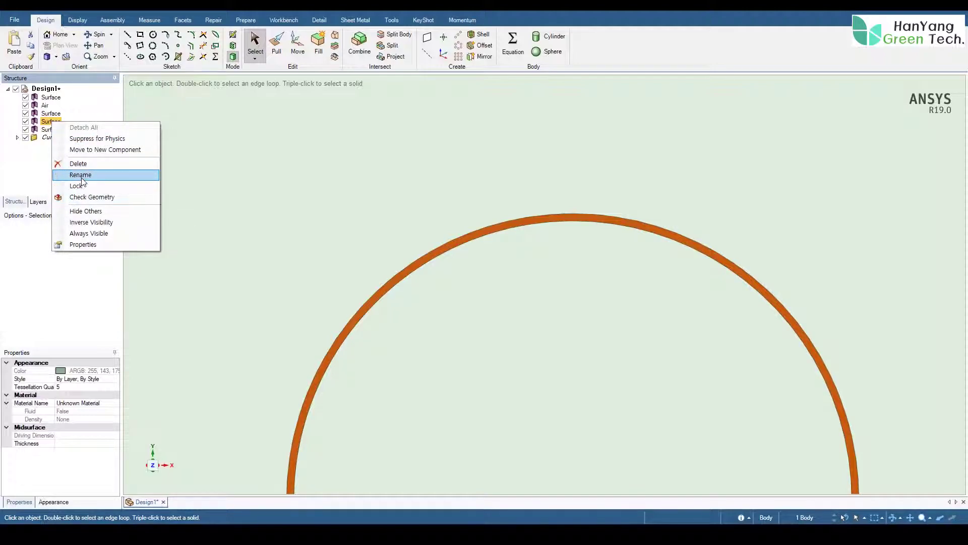
click(82, 174)
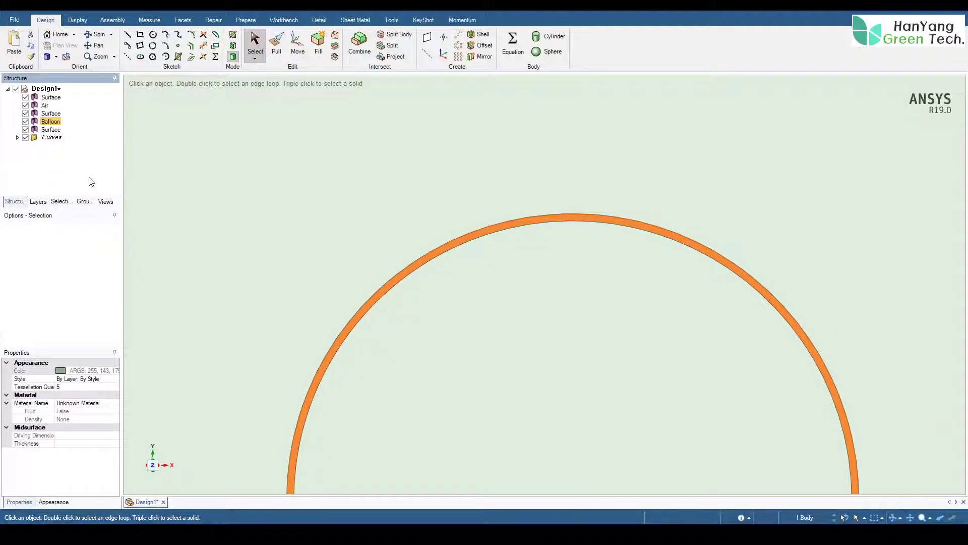
Rename the circular surface inside the ring as Inner_Balloon.
scroll(539, 372, up, 3)
scroll(542, 302, down, 8)
click(533, 343)
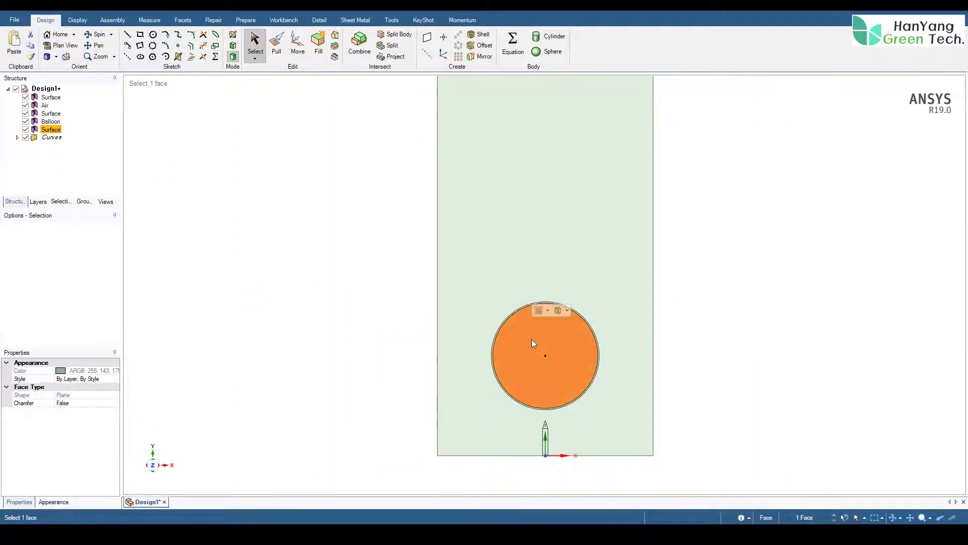
right_click(532, 340)
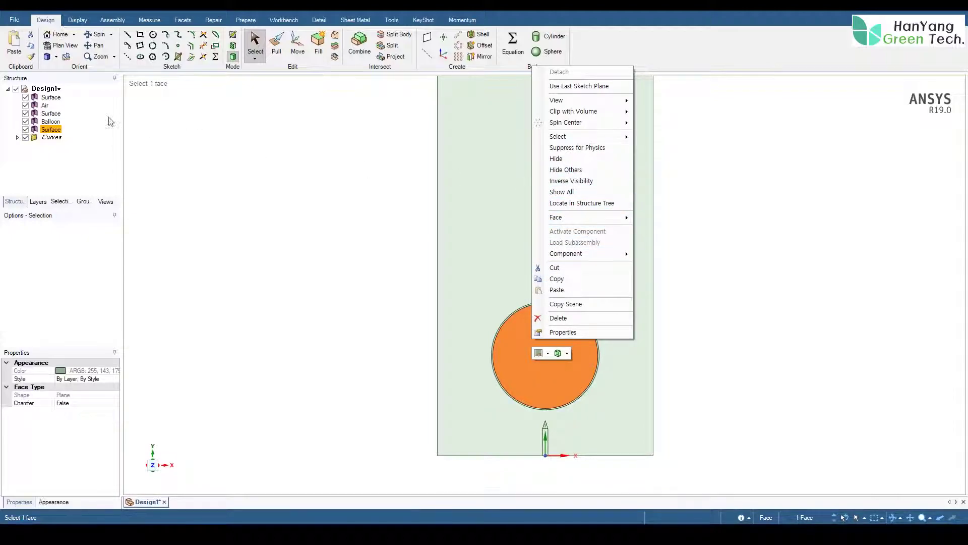
right_click(51, 129)
click(76, 182)
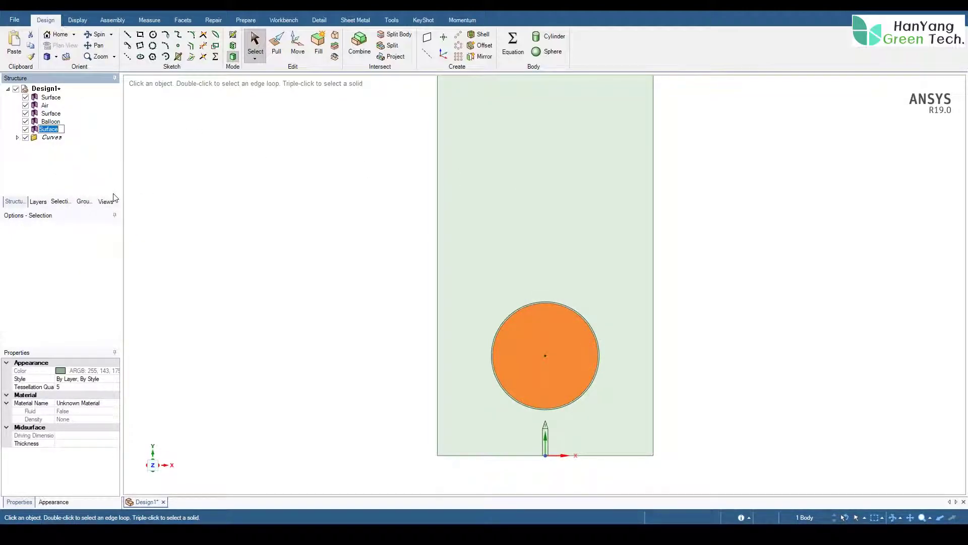
key(BackSpace)
text(Inner_Balloon)
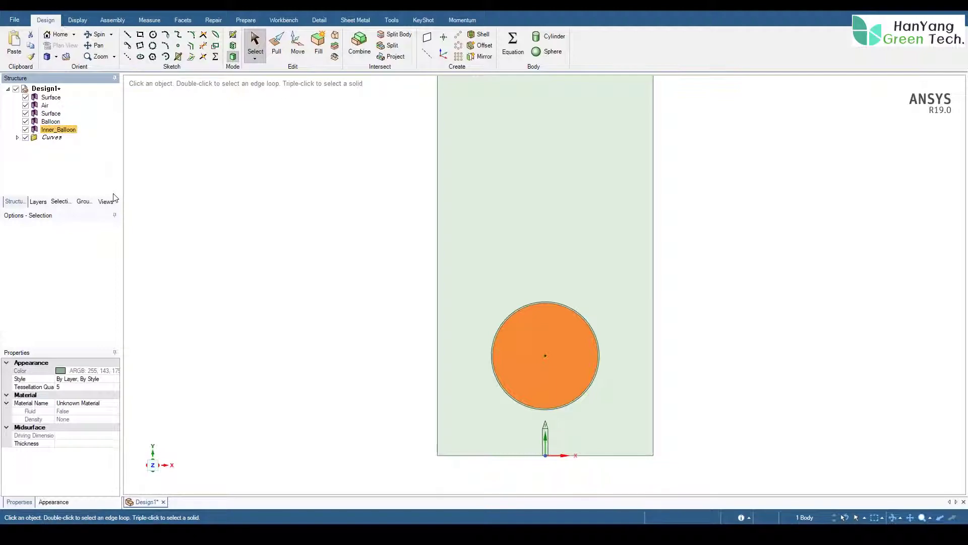
Rename the narrow rectangular surface below the triangular tip as Lighter.
scroll(566, 374, up, 6)
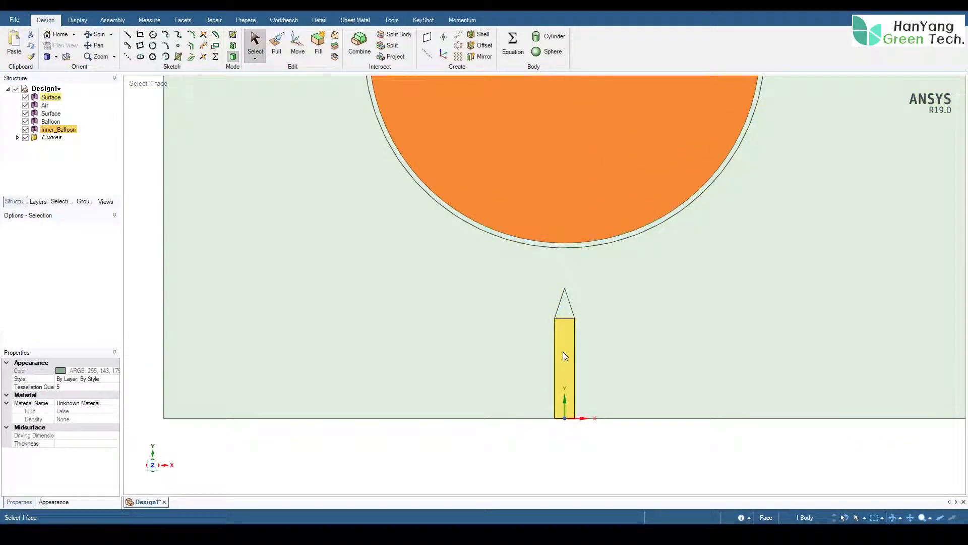
click(564, 356)
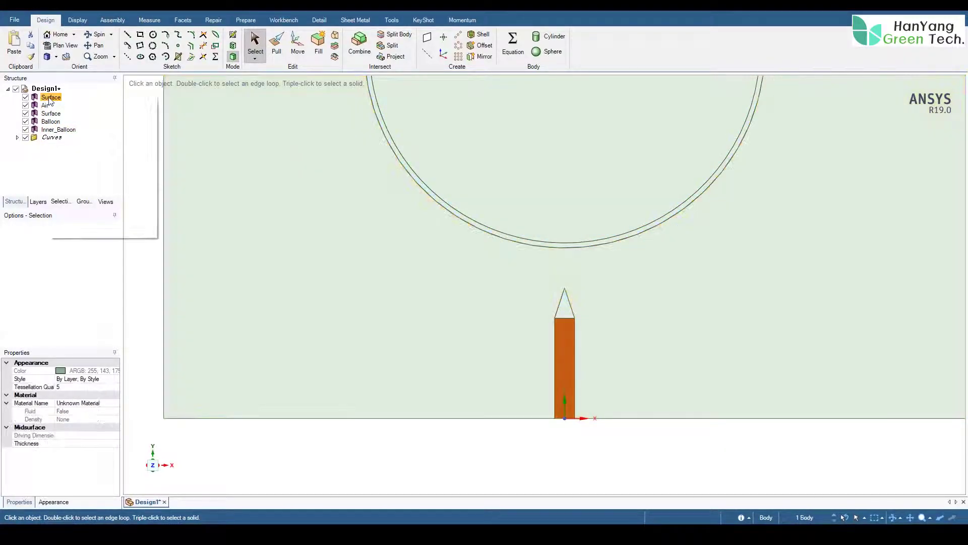
right_click(51, 96)
click(77, 162)
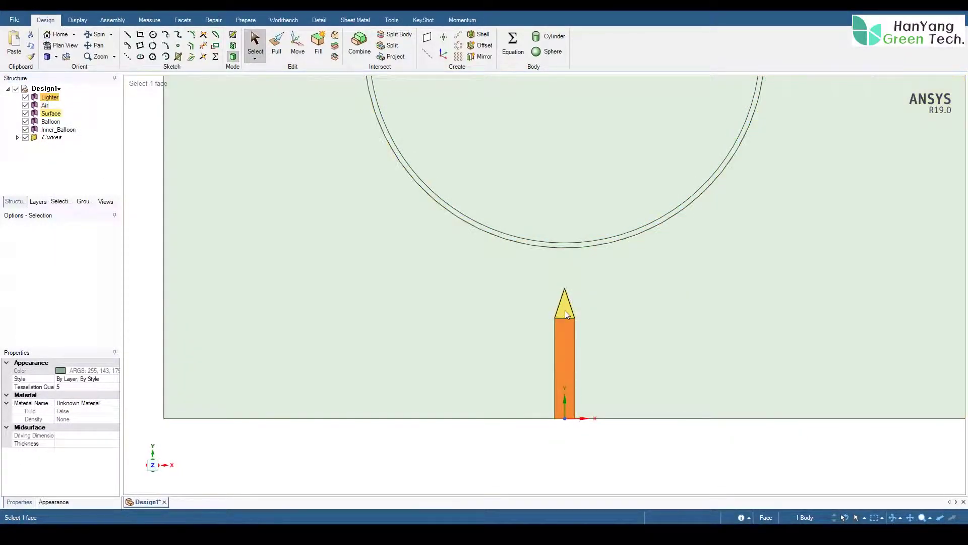
Rename the triangular tip surface above the lighter as Lighter_fire.
click(565, 310)
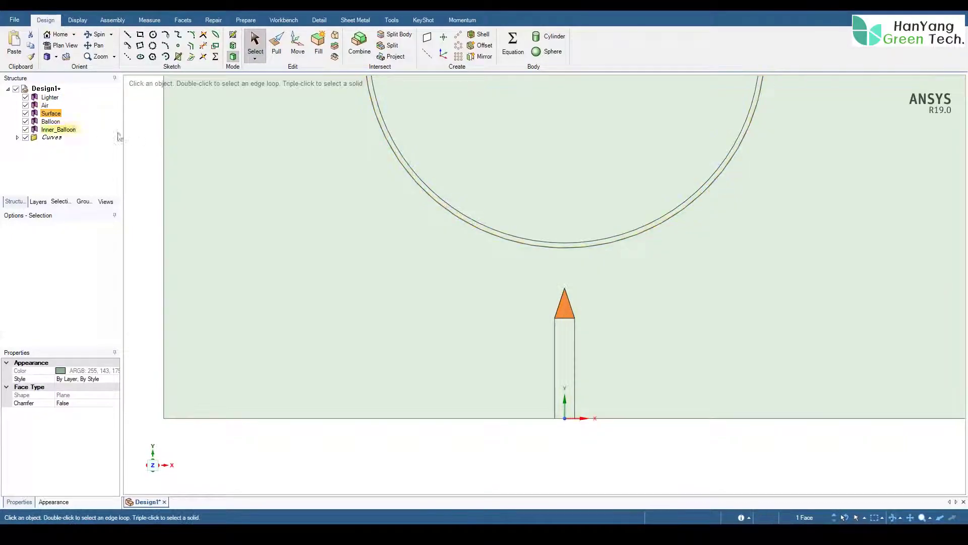
right_click(50, 114)
click(81, 169)
text(Lighter_fire)
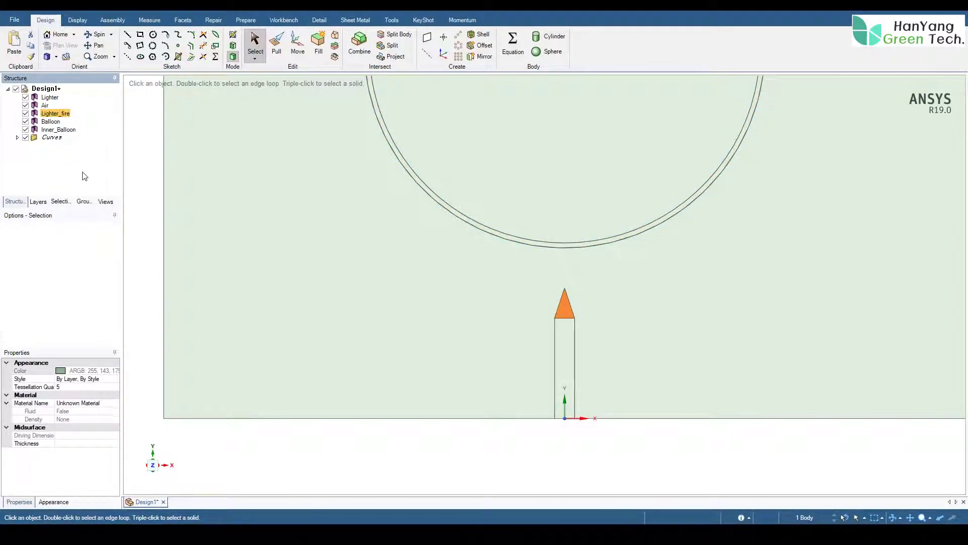
Color the triangular Lighter_fire surface red.
scroll(478, 212, down, 5)
shift+middle_drag(490, 182, 486, 317)
key(Escape)
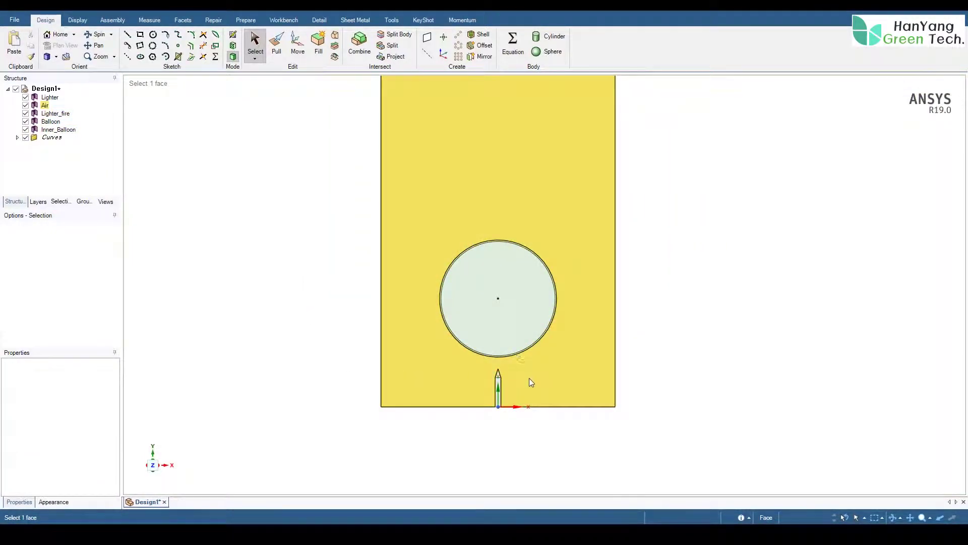
scroll(519, 373, up, 6)
click(442, 391)
click(77, 20)
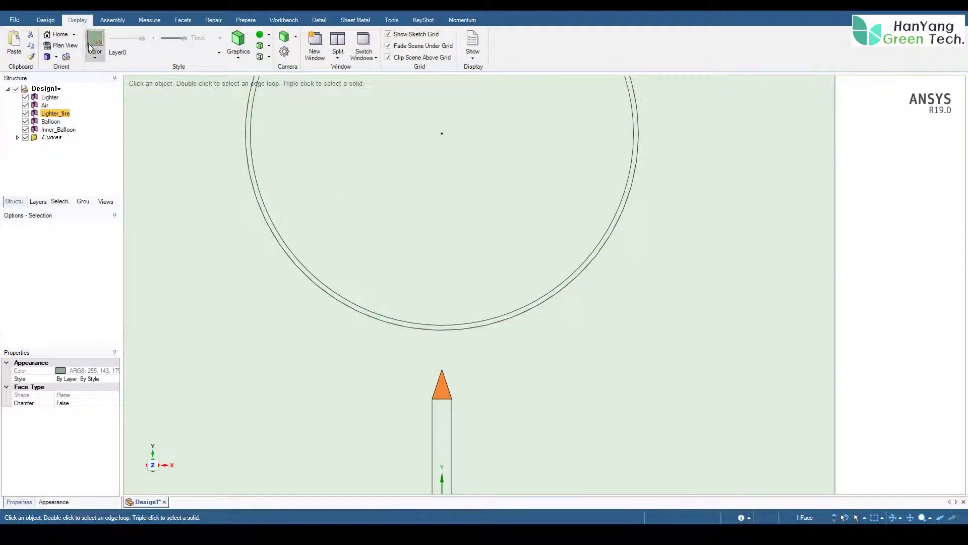
click(90, 48)
click(93, 181)
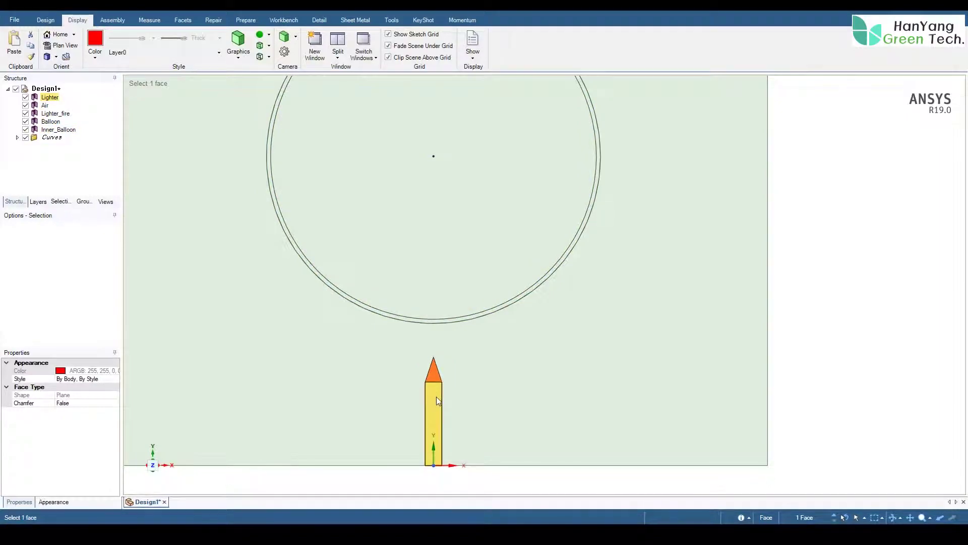
Color the rectangular Lighter surface light cyan.
click(436, 396)
click(95, 50)
click(149, 167)
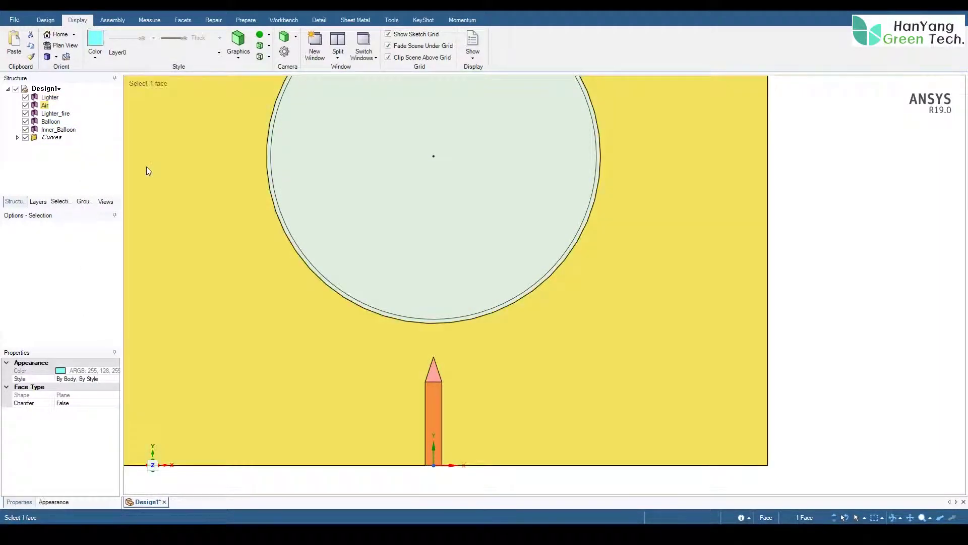
Color the Air surface around the balloon and lighter light cyan.
click(224, 279)
click(101, 58)
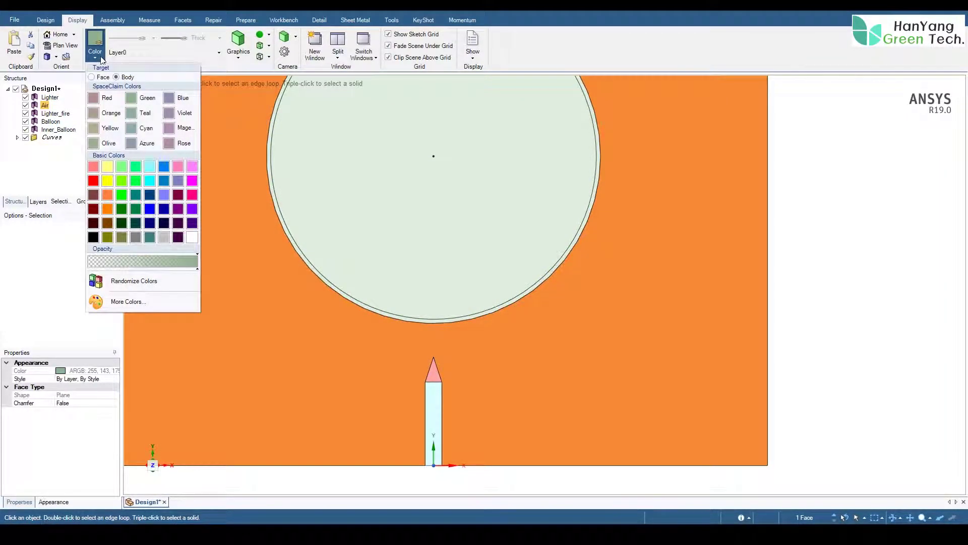
click(151, 170)
Color the rectangular Lighter surface purple.
click(435, 404)
click(99, 59)
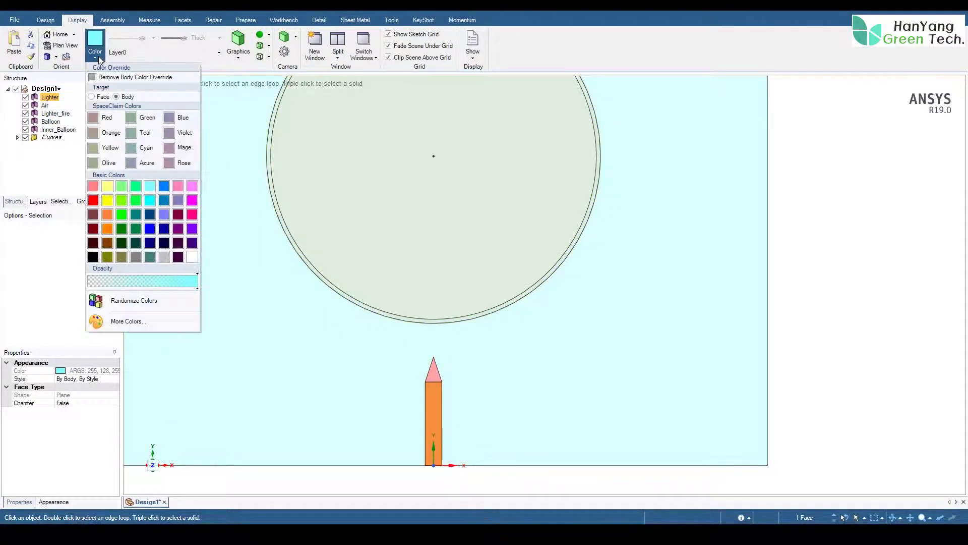
click(192, 213)
key(Escape)
Color the circular Inner_Balloon surface light cyan to match the Air surface.
click(458, 188)
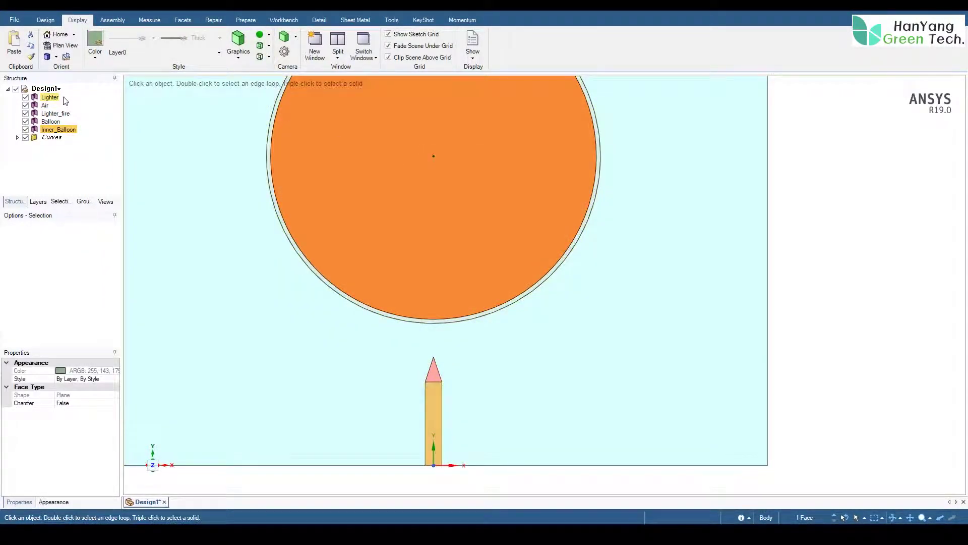
click(95, 58)
click(152, 167)
key(Escape)
Color the thin Balloon ring surface light yellow.
scroll(554, 223, up, 5)
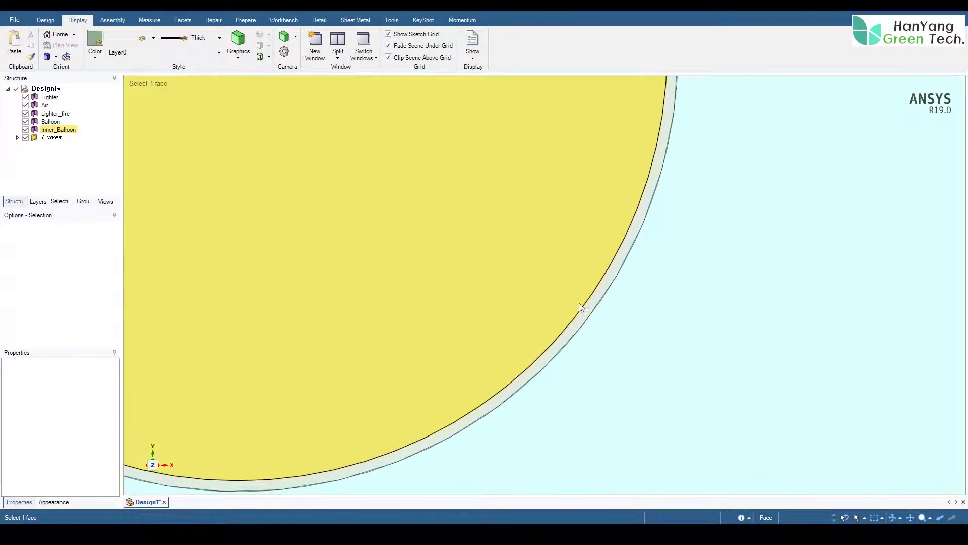
click(588, 306)
click(100, 58)
click(111, 173)
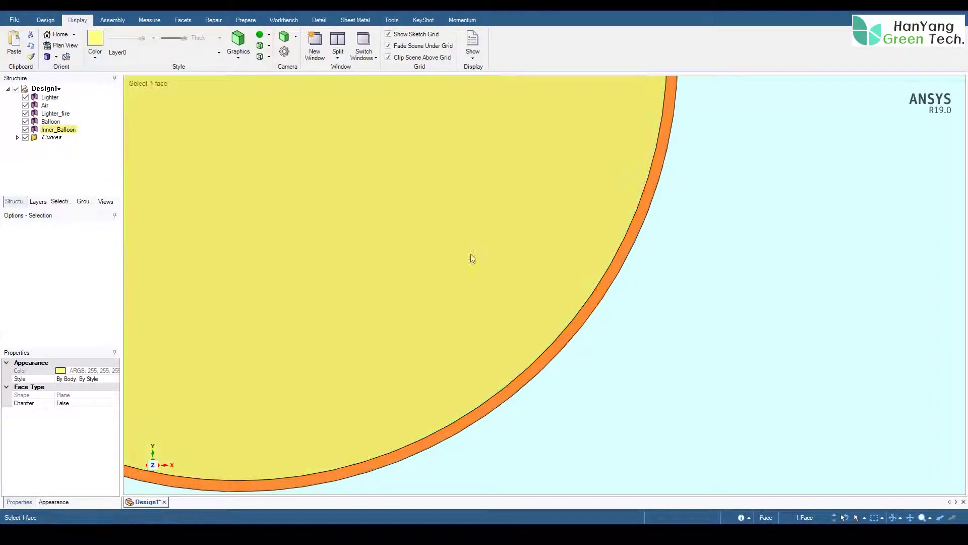
Change the color of the Balloon ring surface to dark teal.
scroll(519, 273, down, 5)
scroll(519, 273, down, 4)
key(Escape)
scroll(513, 205, down, 1)
scroll(513, 205, up, 6)
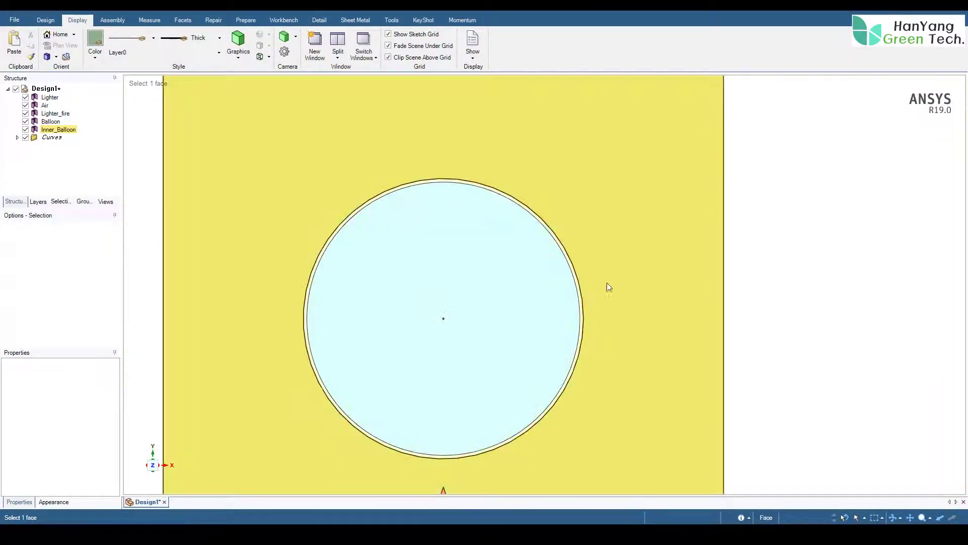
scroll(594, 231, down, 6)
scroll(577, 244, up, 1)
scroll(529, 239, up, 1)
key(Escape)
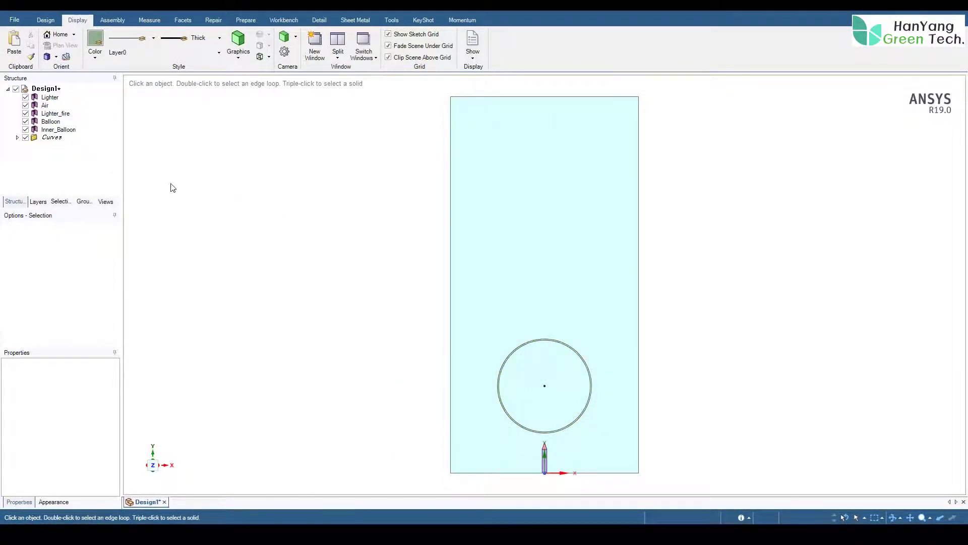
click(77, 124)
click(95, 55)
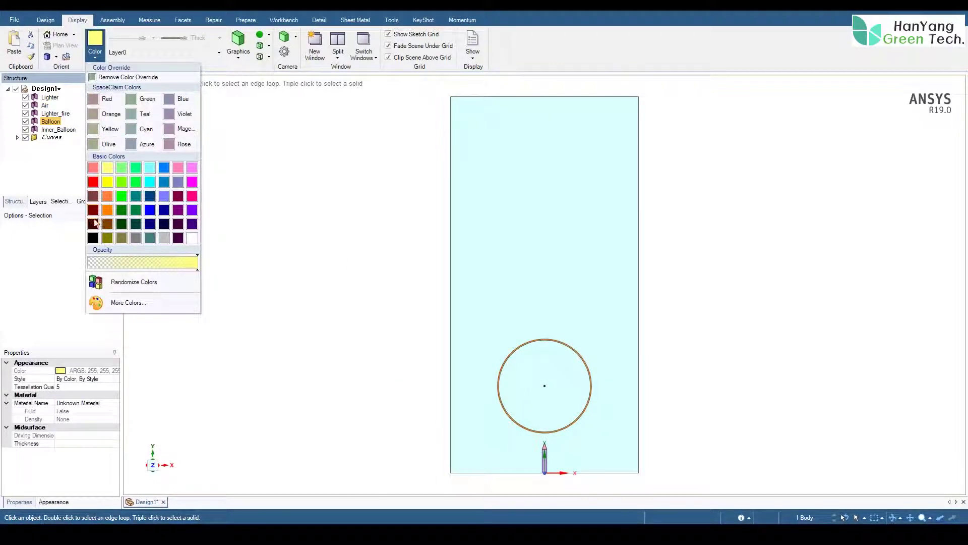
click(152, 238)
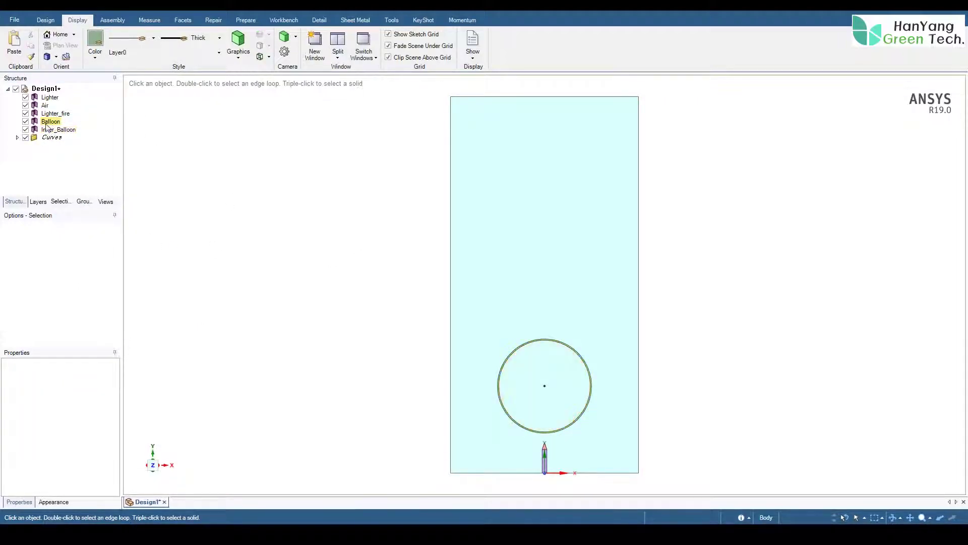
Color the Balloon ring surface dark red and clear the selection.
click(94, 54)
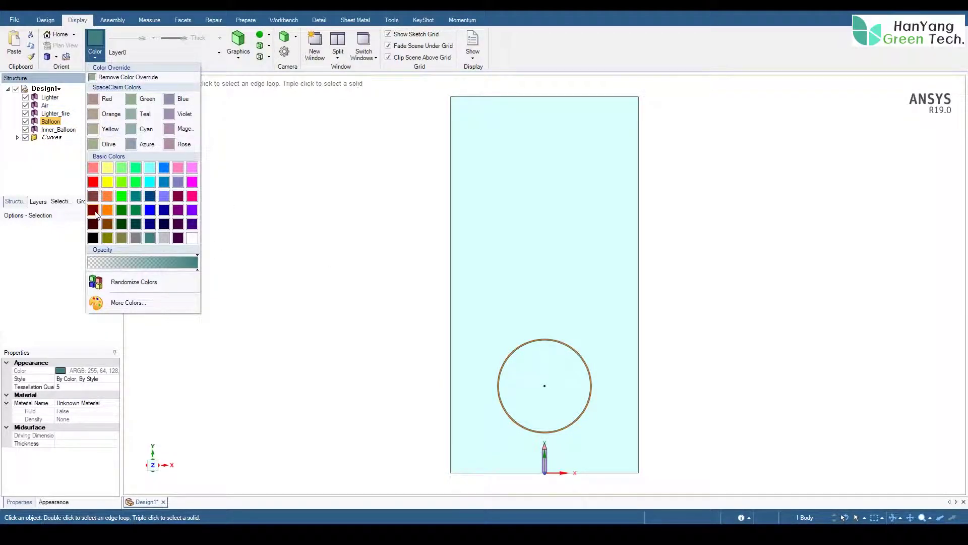
click(93, 211)
click(421, 276)
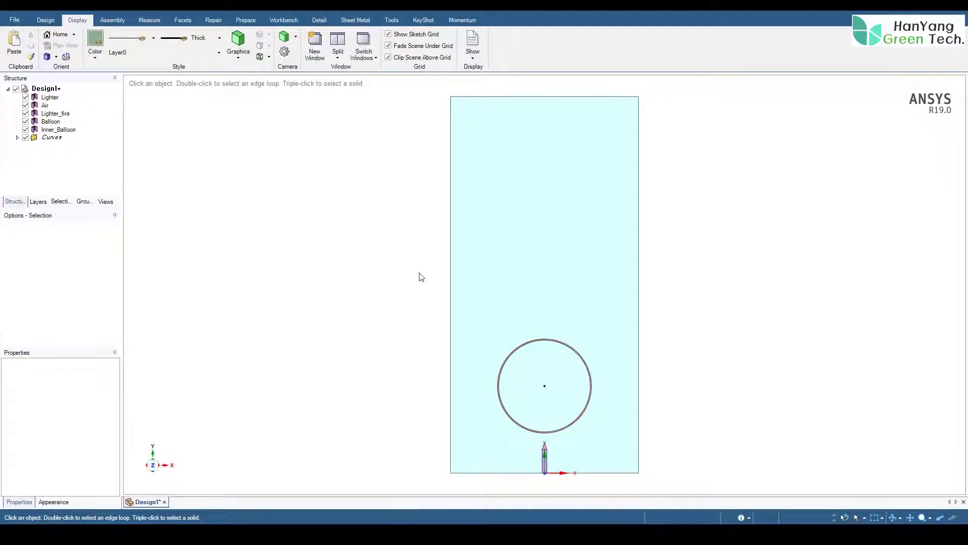
Share the coincident topology between all surfaces of the model with a 0.1 mm tolerance.
click(45, 20)
click(283, 20)
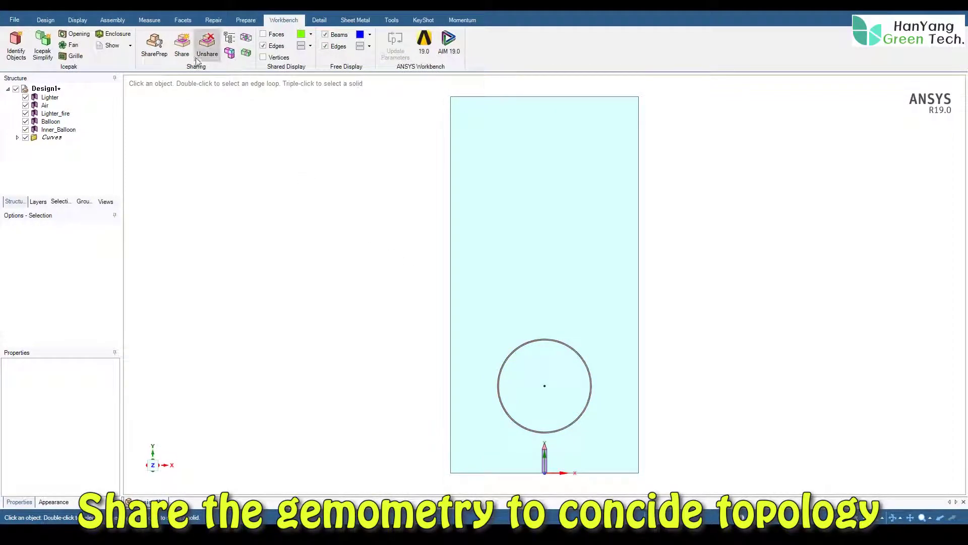
click(181, 45)
click(140, 168)
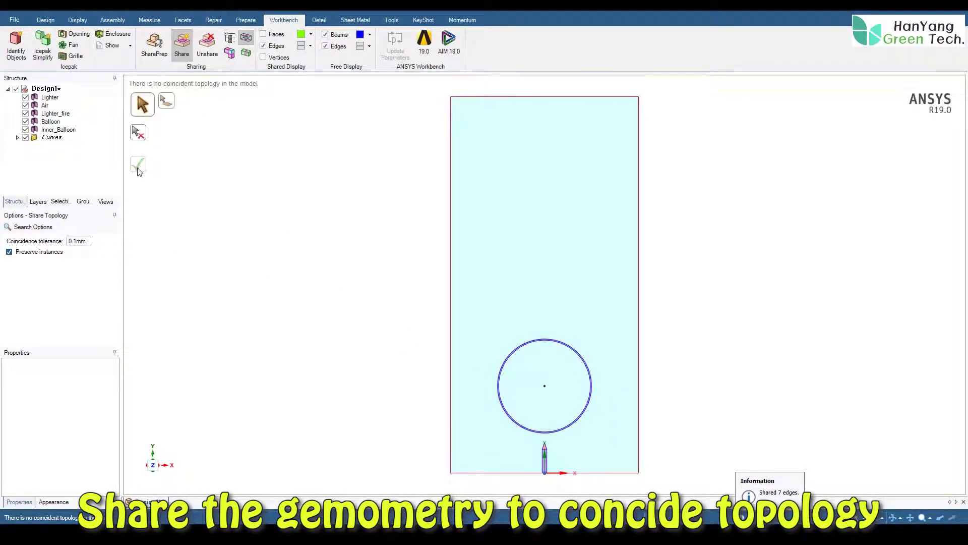
Run the Share check again to look for remaining unshared topology, and return to the Select tool.
click(48, 22)
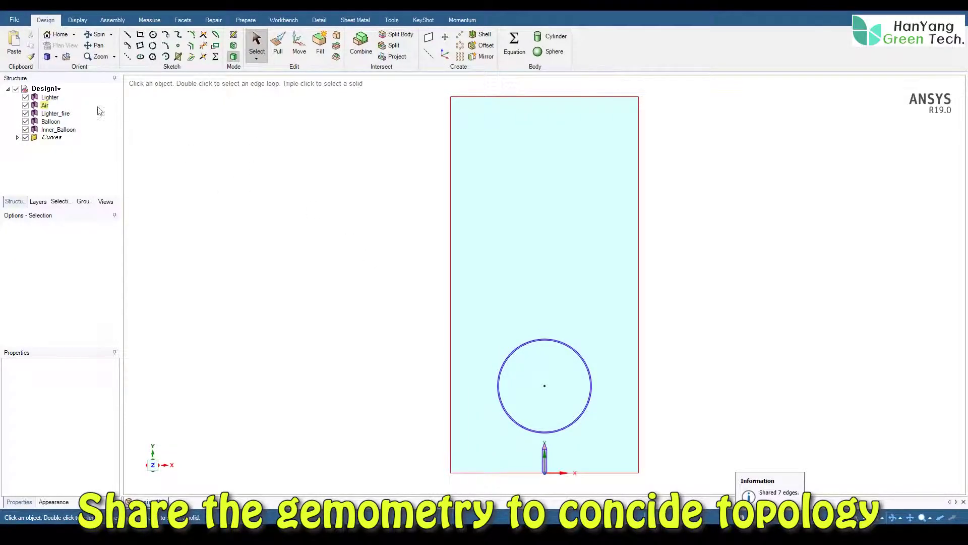
click(225, 185)
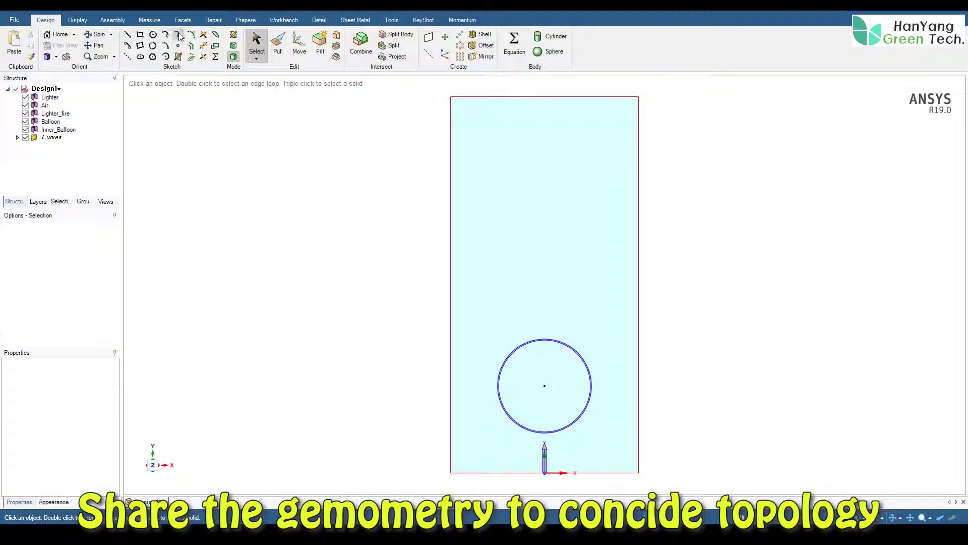
click(278, 24)
click(181, 47)
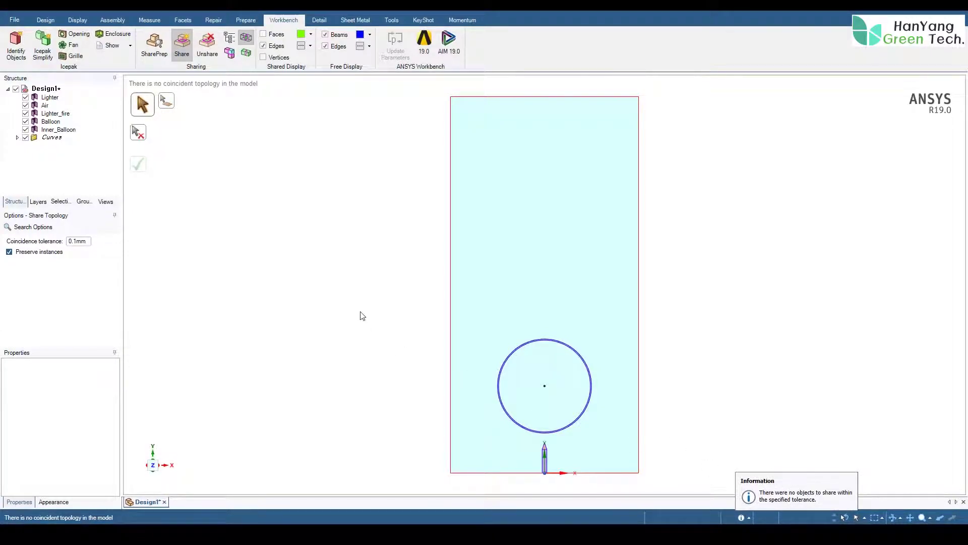
click(45, 21)
click(256, 42)
ctrl+middle_drag(402, 404, 355, 240)
shift+middle_drag(455, 343, 455, 426)
ctrl+middle_drag(482, 322, 402, 444)
shift+middle_drag(432, 383, 437, 398)
ctrl+middle_drag(439, 396, 434, 425)
scroll(435, 424, up, 1)
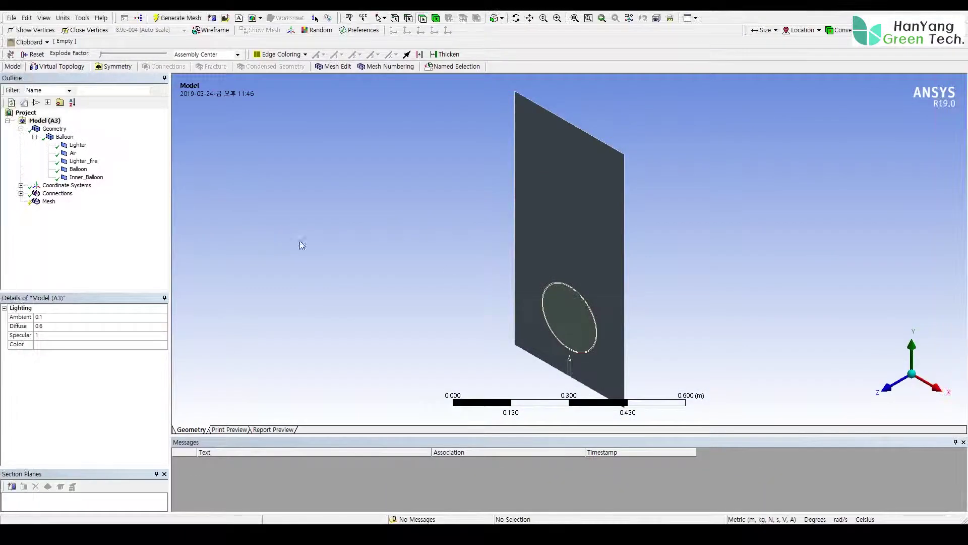
In ANSYS Meshing, set the Fluid/Solid property of all five surface bodies from Lighter to Inner_Balloon to Fluid.
ctrl+middle_drag(612, 323, 607, 244)
scroll(598, 182, up, 5)
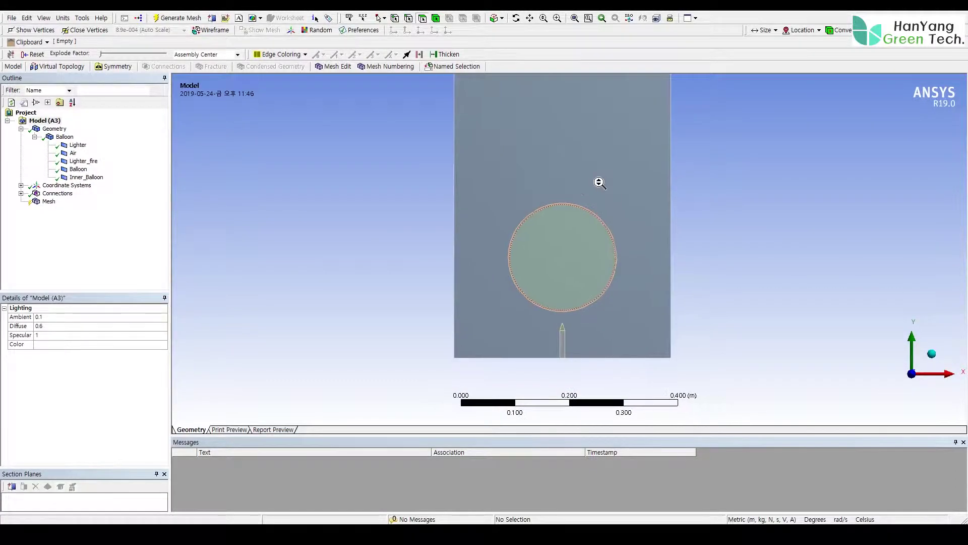
click(84, 146)
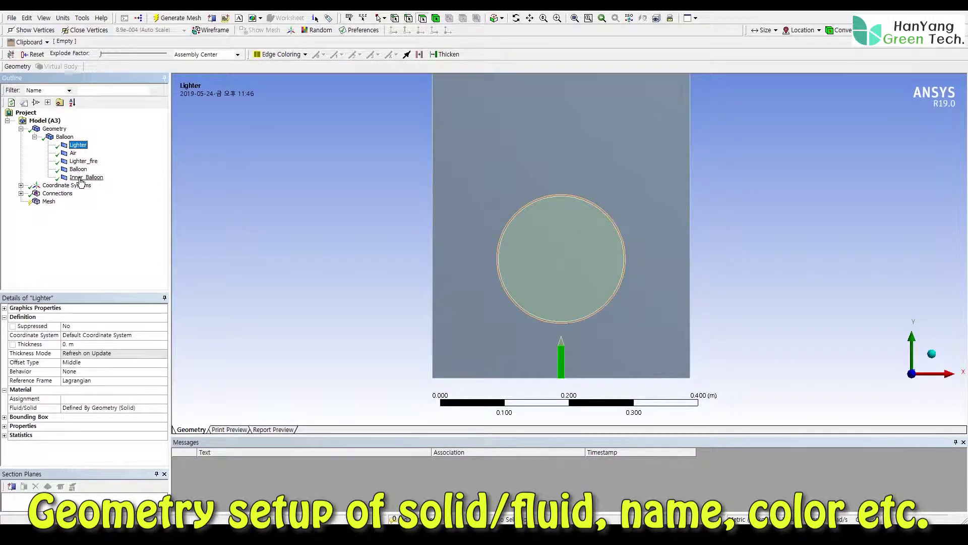
shift+click(86, 177)
click(87, 408)
click(82, 423)
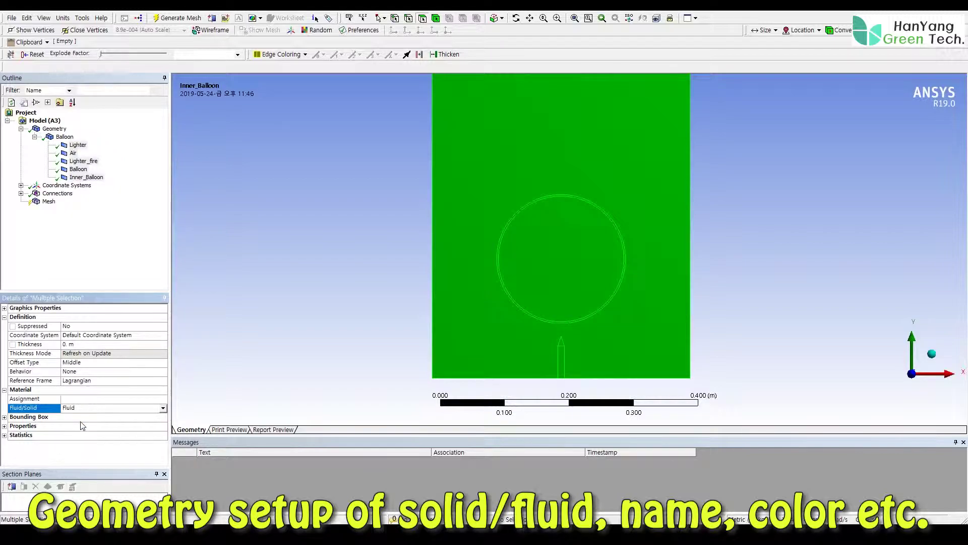
Set the Fluid/Solid property of the Lighter and Balloon bodies to Solid.
click(78, 146)
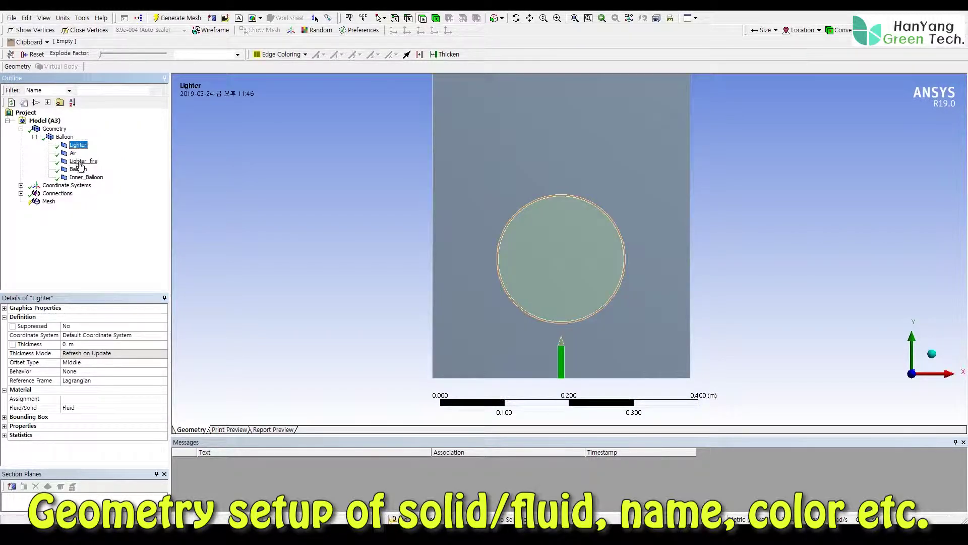
ctrl+click(78, 169)
click(85, 407)
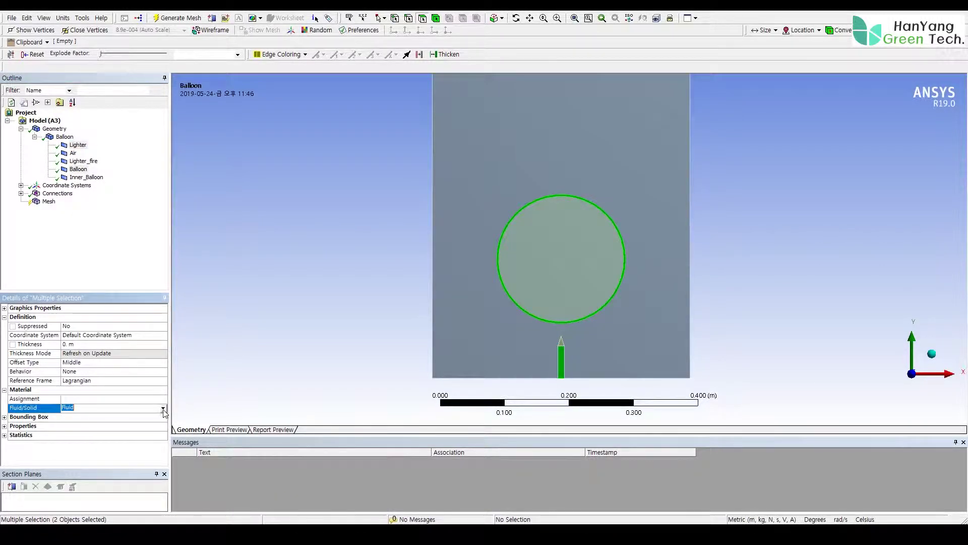
click(86, 431)
Delete the contacts under Connections in the model tree and confirm the deletion.
click(70, 138)
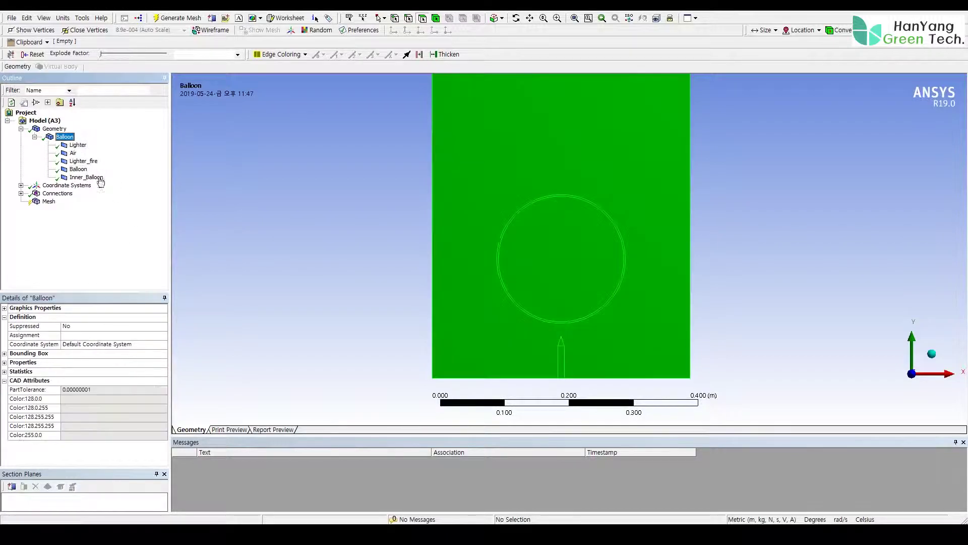
click(54, 129)
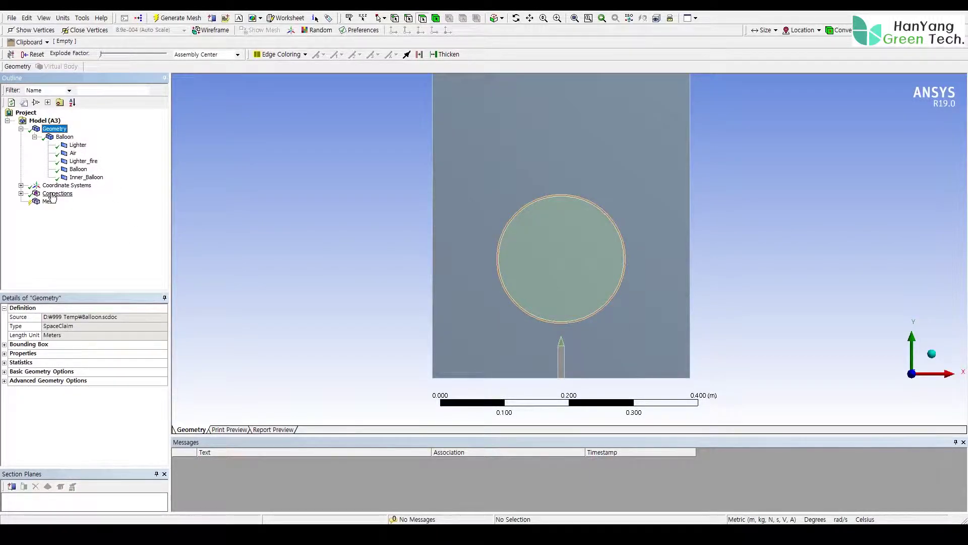
right_click(53, 196)
click(20, 194)
right_click(65, 202)
click(85, 295)
click(483, 303)
Set the mesh's Physics Preference to CFD.
click(48, 201)
click(75, 336)
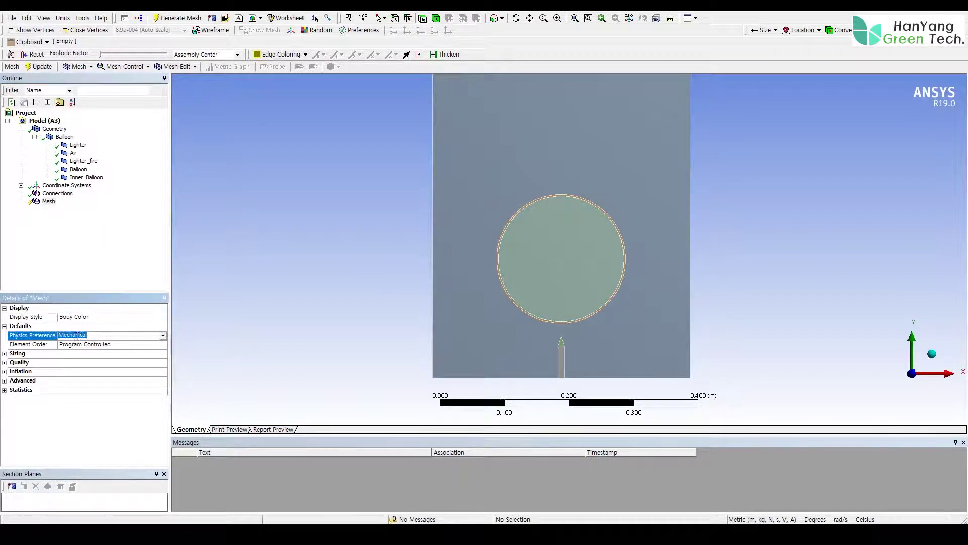
click(163, 335)
click(76, 366)
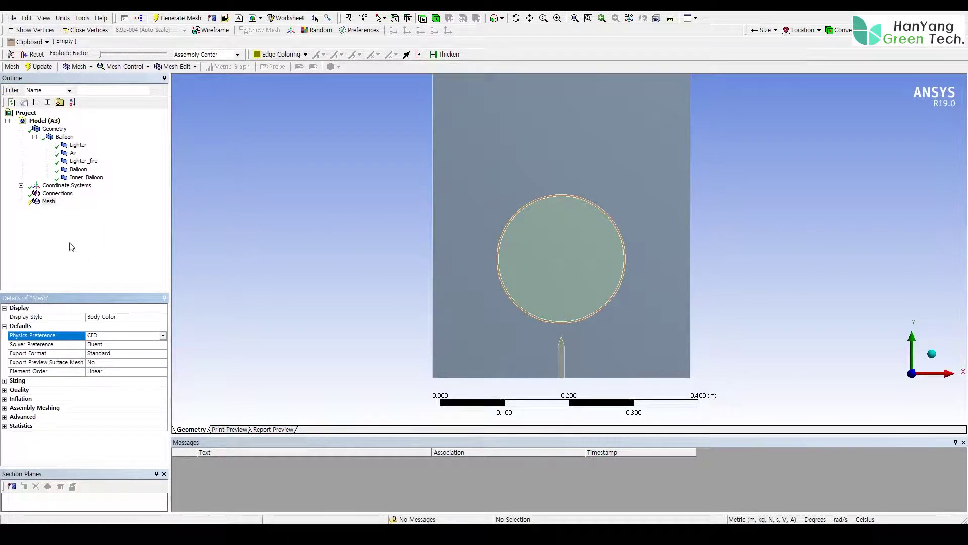
Insert a mesh method scoped to all five bodies and set it to MultiZone Quad/Tri.
click(49, 202)
scroll(385, 303, down, 3)
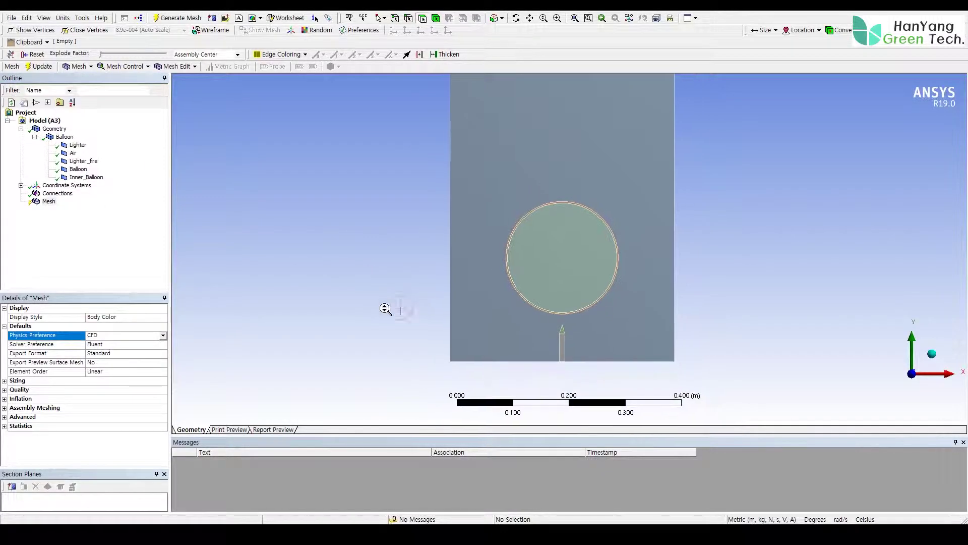
right_click(77, 203)
mouse_move(151, 200)
click(216, 201)
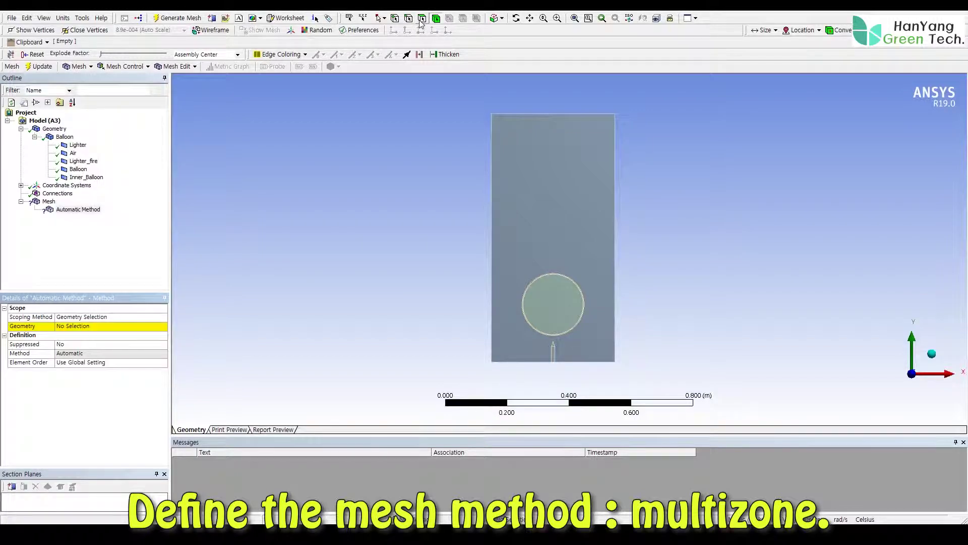
click(383, 18)
click(398, 40)
drag(443, 100, 663, 396)
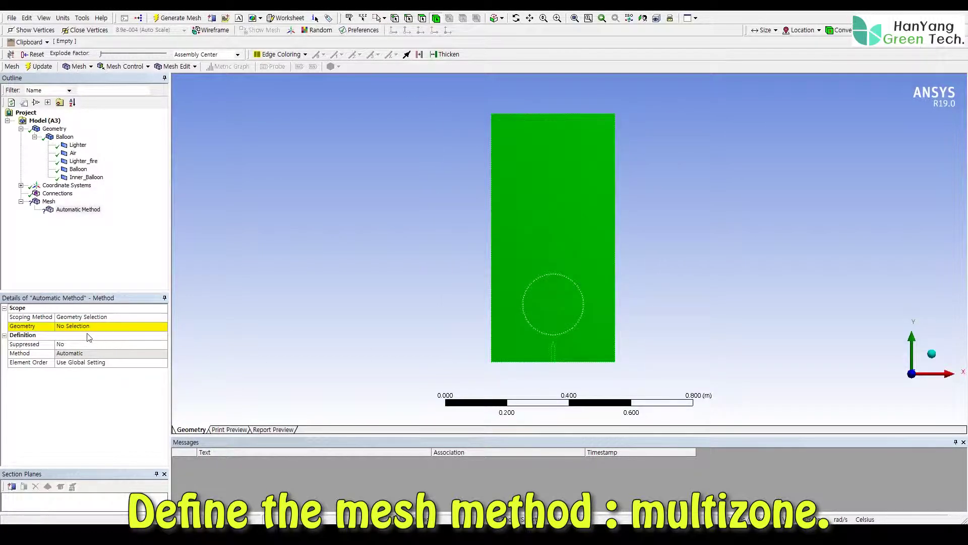
click(89, 326)
click(70, 326)
click(163, 353)
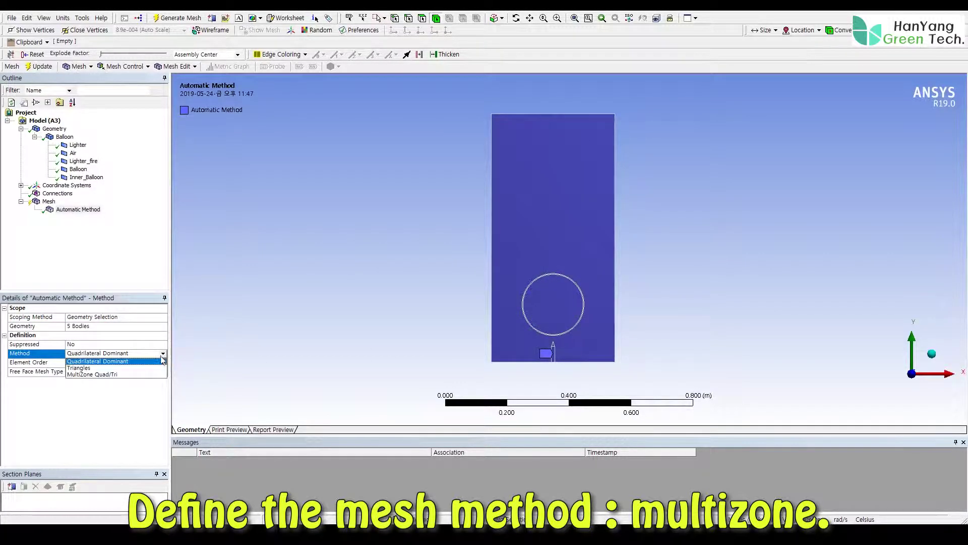
click(96, 376)
Add a face sizing on the thin balloon ring face with an element size of 0.001 m.
click(56, 202)
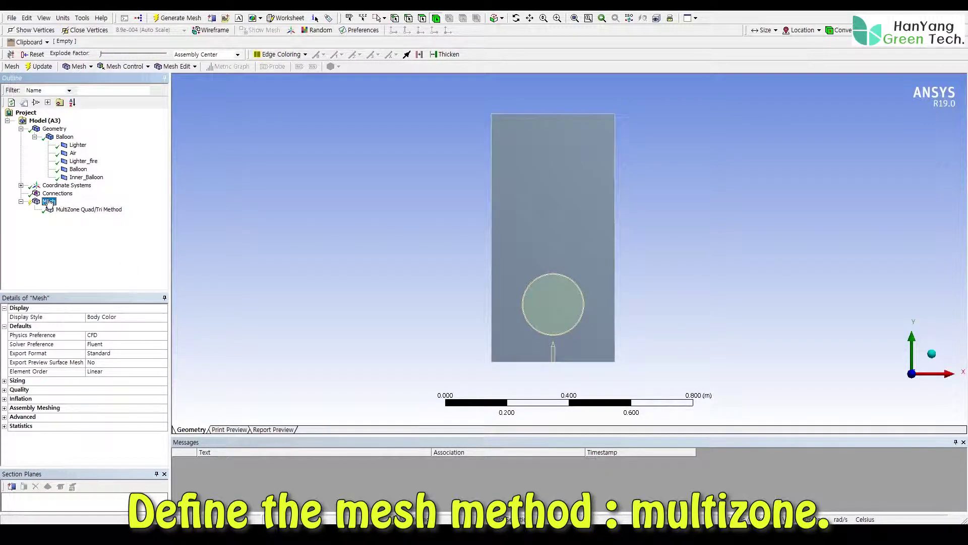
right_click(57, 202)
mouse_move(171, 204)
click(230, 218)
click(422, 18)
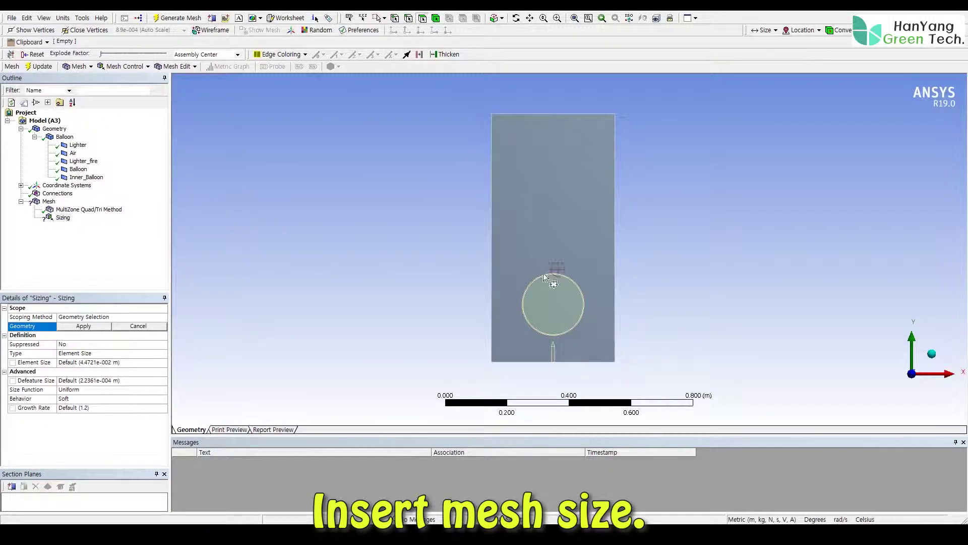
shift+middle_drag(545, 263, 573, 204)
shift+middle_drag(510, 309, 549, 225)
ctrl+middle_drag(472, 372, 544, 230)
scroll(542, 226, up, 1)
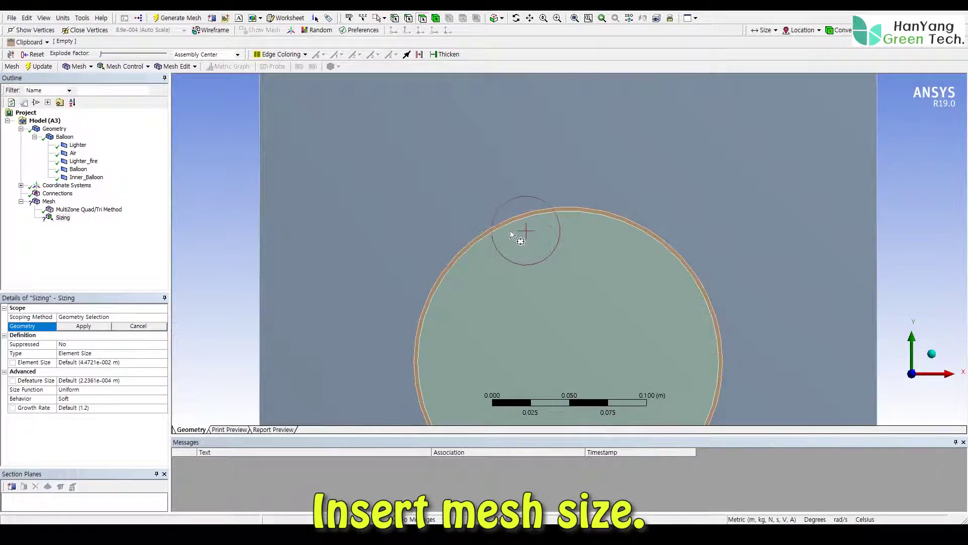
click(384, 18)
click(403, 28)
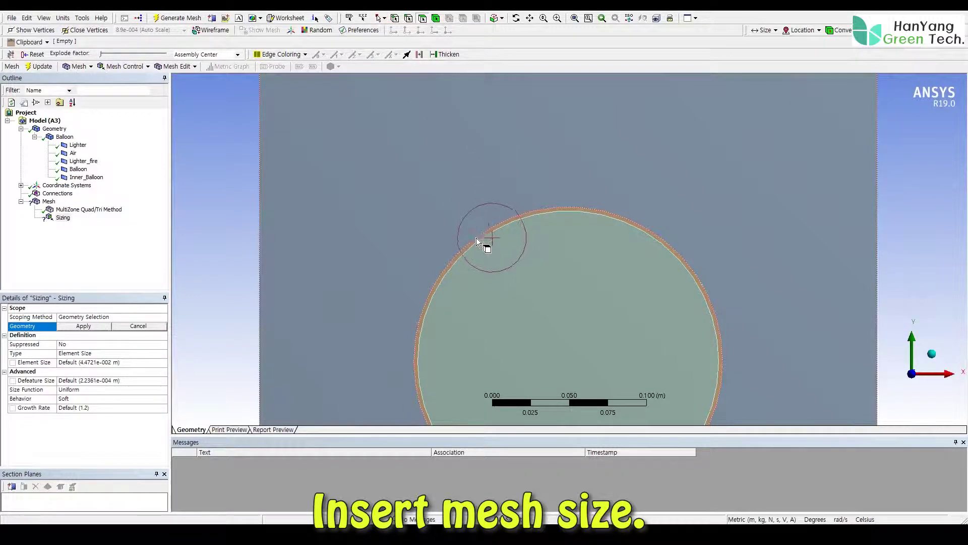
click(477, 241)
click(83, 326)
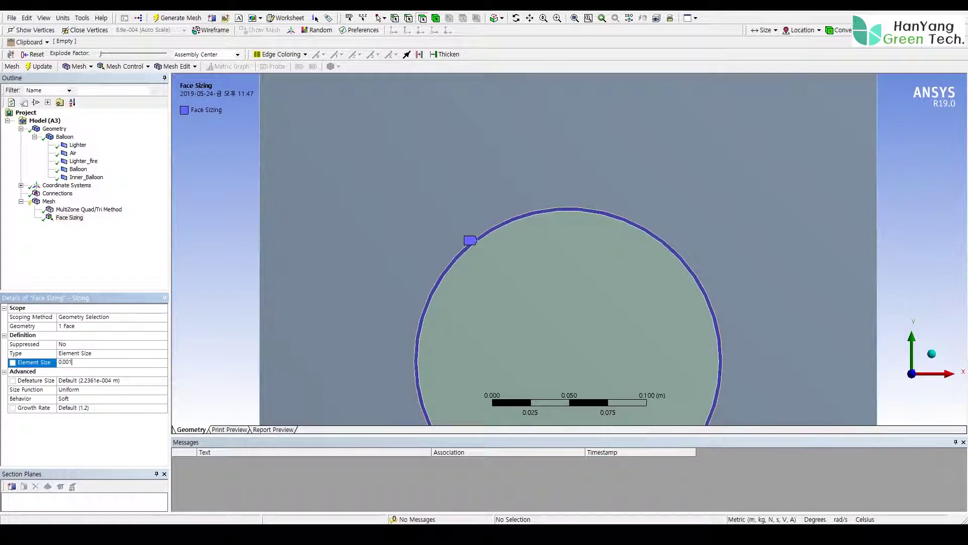
Add a second face sizing on the inner balloon, lighter flame and lighter faces and enter its element size.
mouse_move(96, 209)
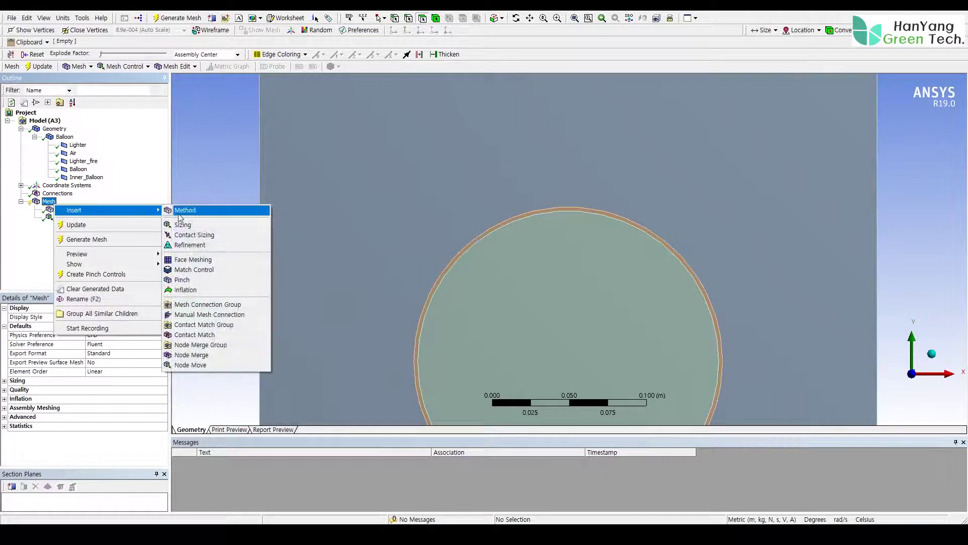
click(192, 224)
ctrl+middle_drag(535, 318, 524, 154)
click(568, 181)
ctrl+click(564, 308)
ctrl+click(563, 335)
click(83, 326)
click(80, 362)
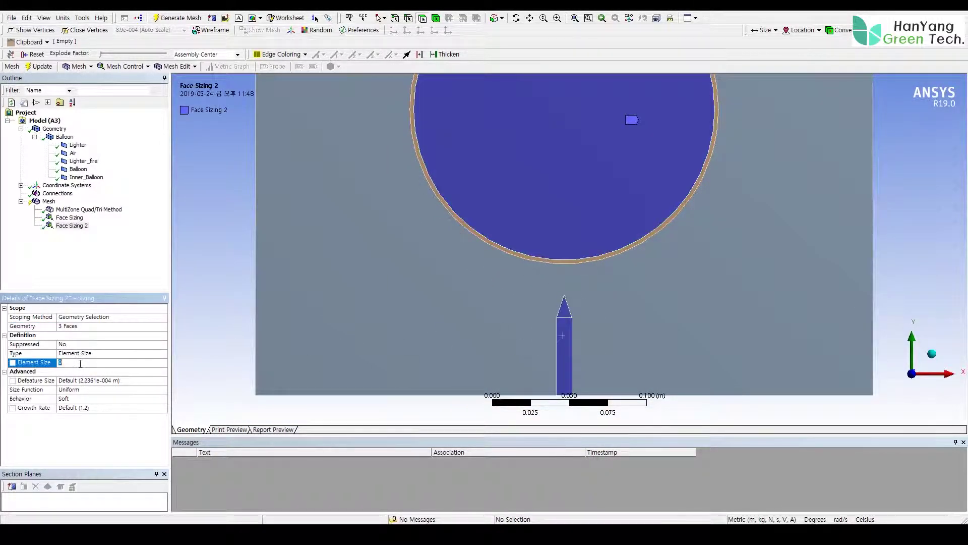
key(Return)
Add a third face sizing on the surrounding air face with an element size of 0.008 m.
right_click(49, 201)
mouse_move(173, 208)
click(275, 216)
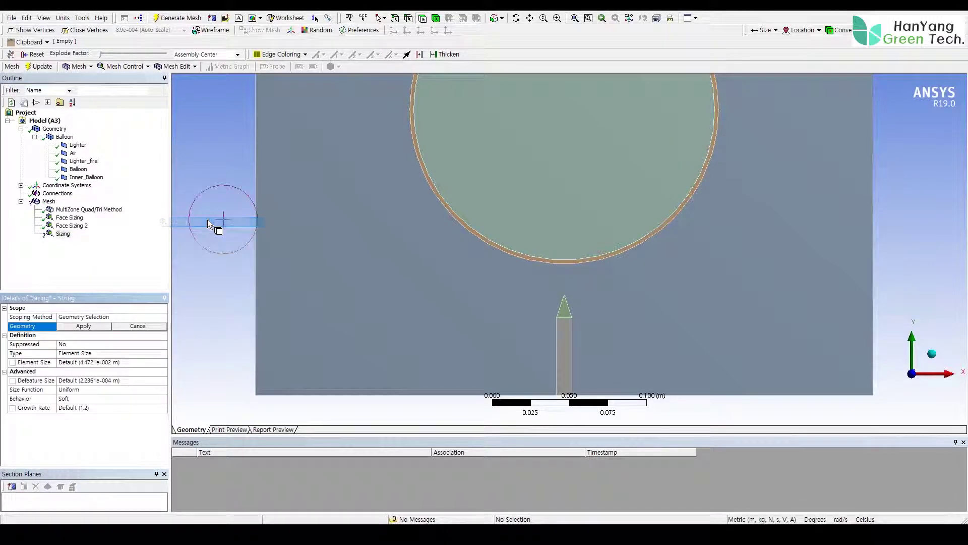
click(316, 244)
click(83, 326)
click(83, 362)
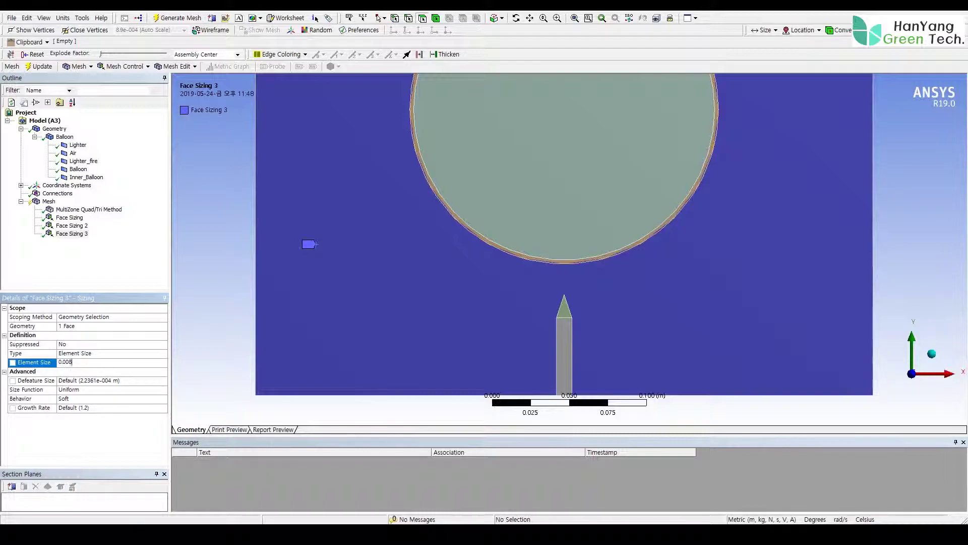
Generate the mesh on the thin balloon ring body only.
click(49, 201)
scroll(484, 272, down, 10)
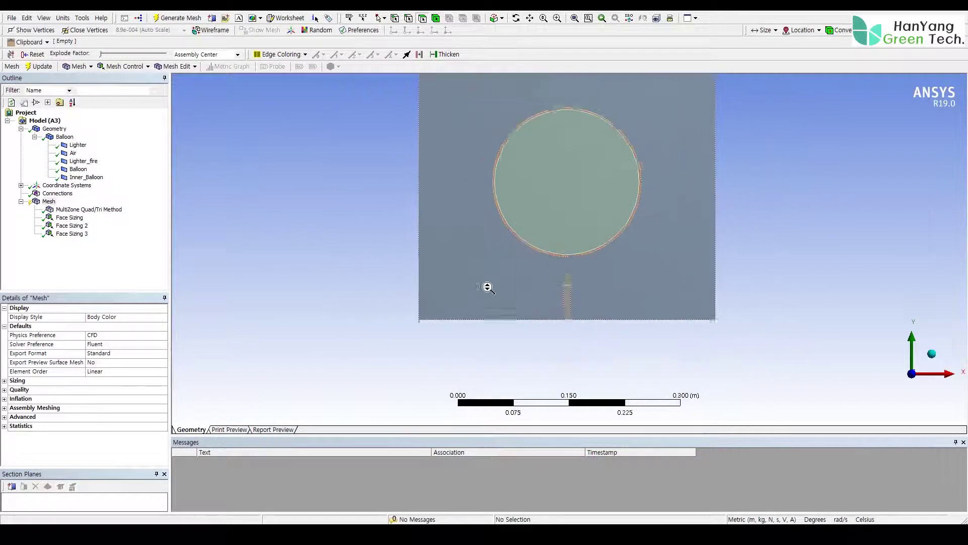
scroll(493, 272, up, 1)
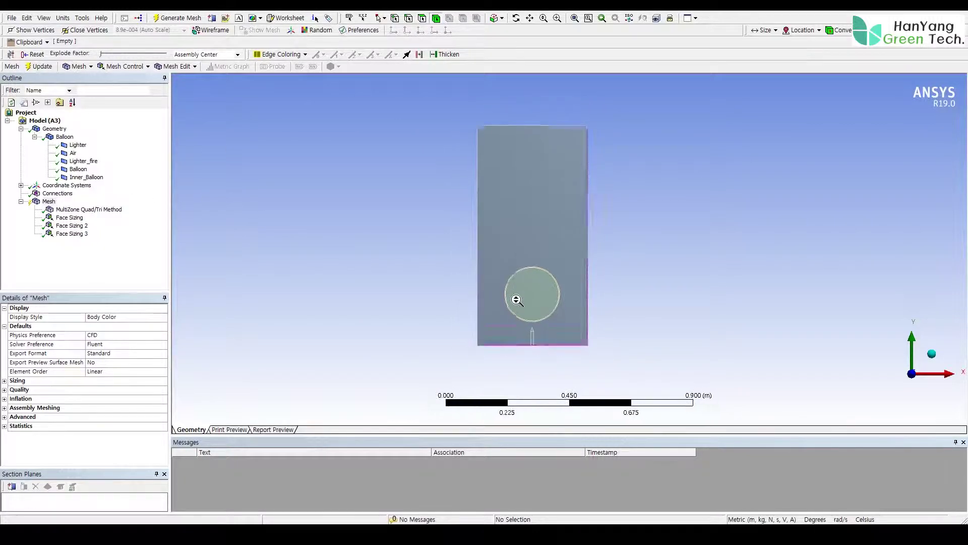
scroll(514, 289, up, 12)
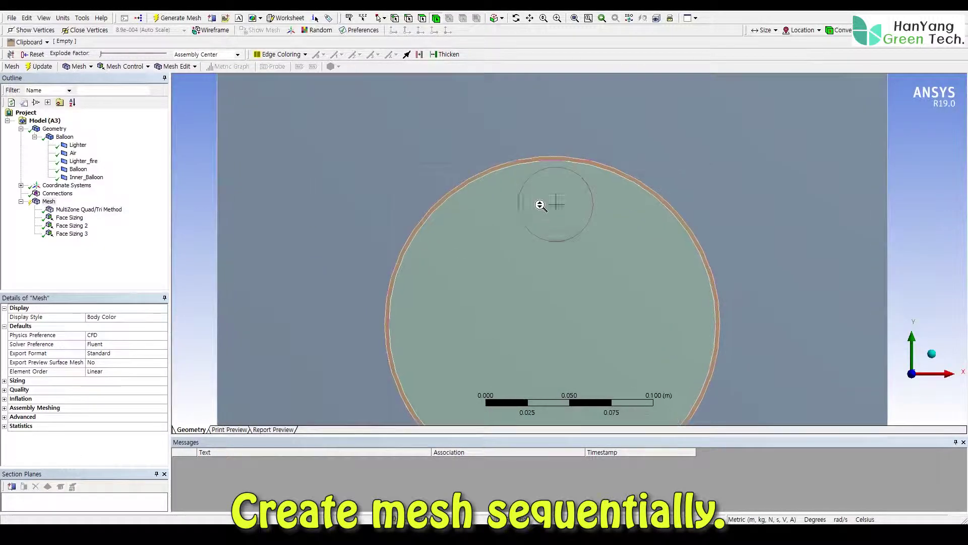
right_click(505, 167)
click(546, 198)
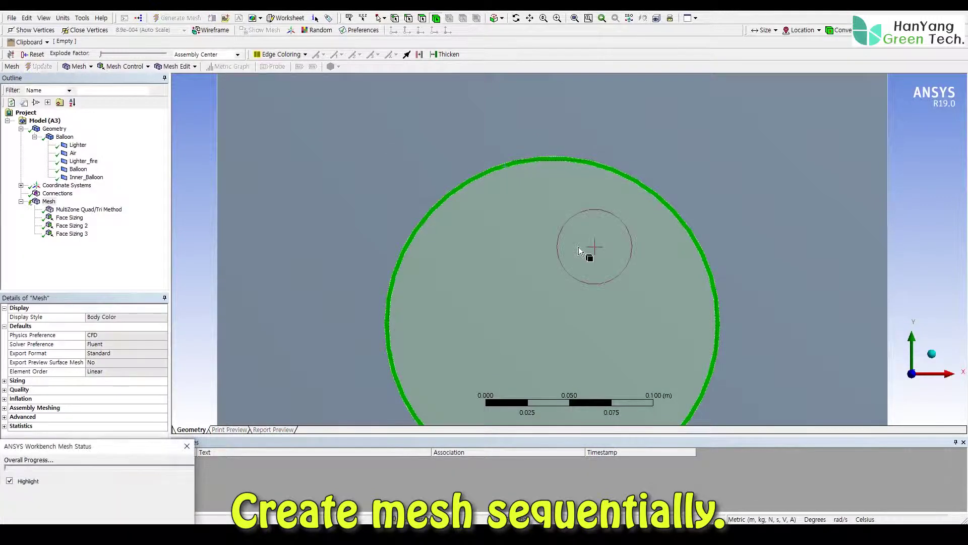
Generate the mesh on the inner balloon, lighter flame and lighter bodies together.
scroll(601, 148, up, 1)
ctrl+middle_drag(596, 232, 603, 133)
click(604, 137)
ctrl+click(599, 244)
ctrl+click(597, 280)
right_click(597, 280)
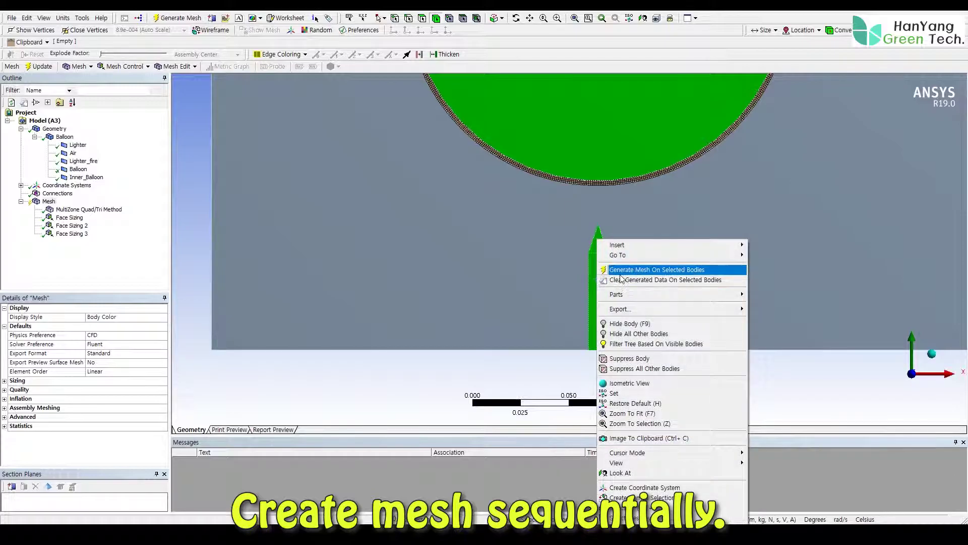
click(651, 268)
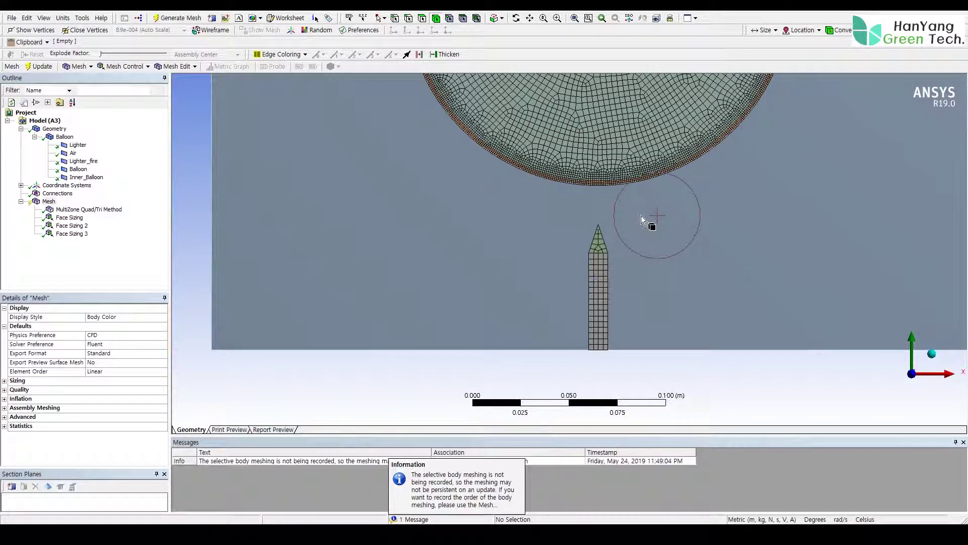
Generate the mesh on the surrounding air body.
scroll(644, 217, down, 5)
right_click(682, 262)
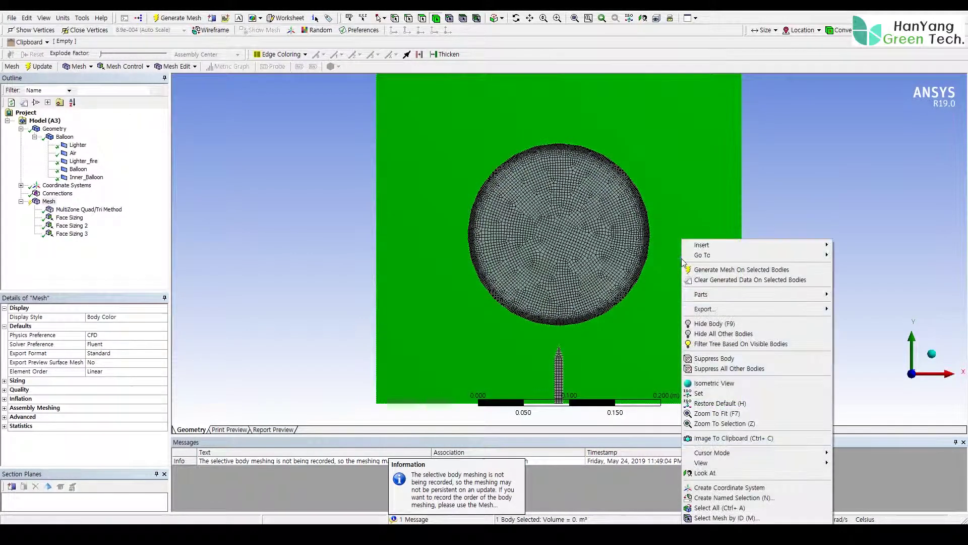
click(686, 237)
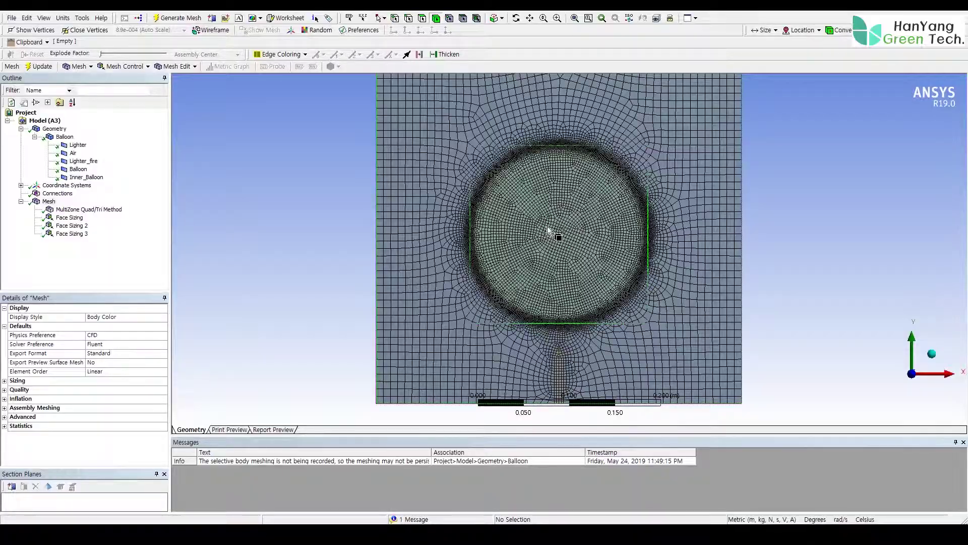
Examine the generated mesh around the balloon ring and the lighter at close range.
click(574, 17)
shift+middle_drag(578, 331, 579, 253)
ctrl+middle_drag(567, 413, 578, 295)
shift+middle_drag(578, 295, 589, 192)
ctrl+middle_drag(587, 322, 598, 260)
shift+middle_drag(598, 260, 604, 220)
shift+middle_drag(591, 315, 542, 271)
ctrl+middle_drag(536, 258, 543, 280)
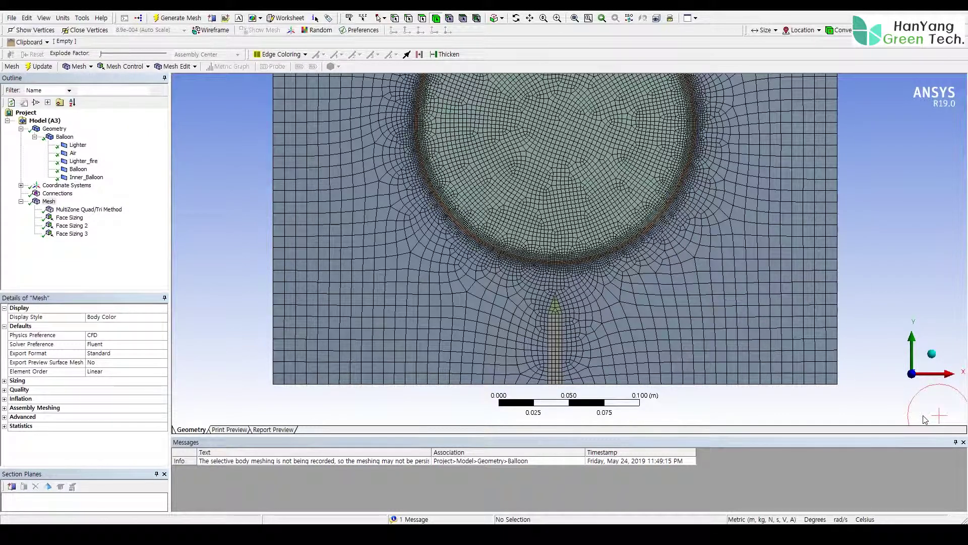
Create a named selection called bottom from the two lower air edges on either side of the lighter.
click(54, 129)
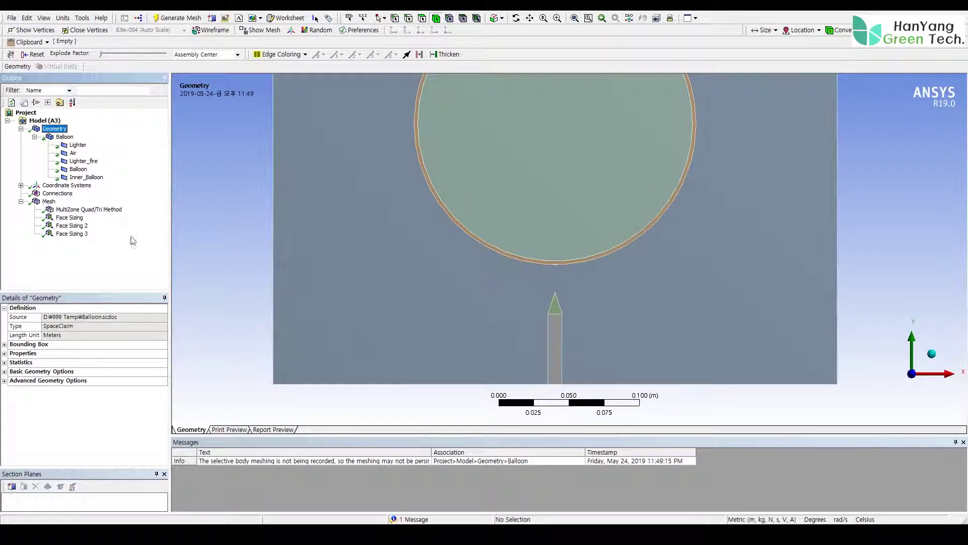
click(409, 21)
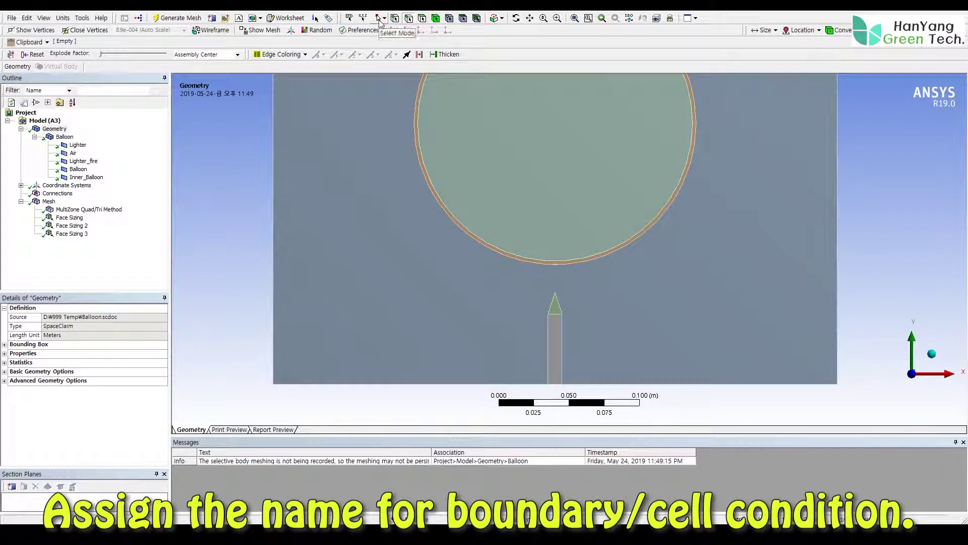
click(473, 384)
ctrl+click(626, 385)
right_click(624, 385)
click(681, 342)
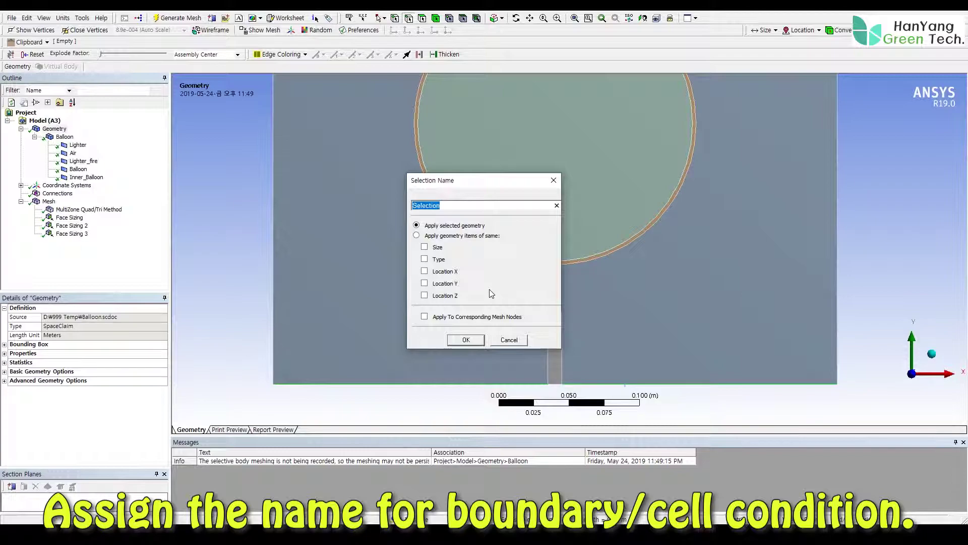
text(bottom)
click(465, 339)
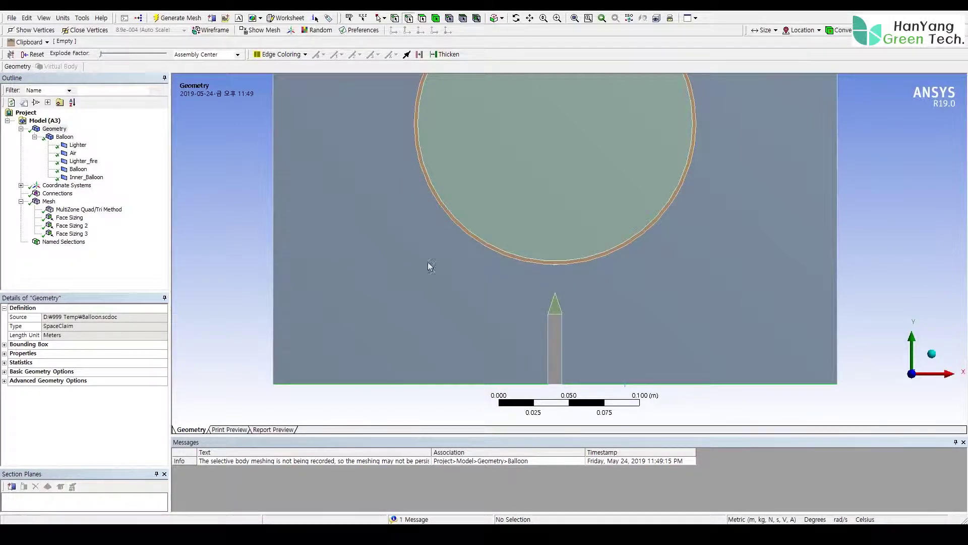
Create a named selection called left from the left edge of the air domain.
click(574, 19)
click(490, 212)
right_click(492, 211)
click(536, 432)
text(left)
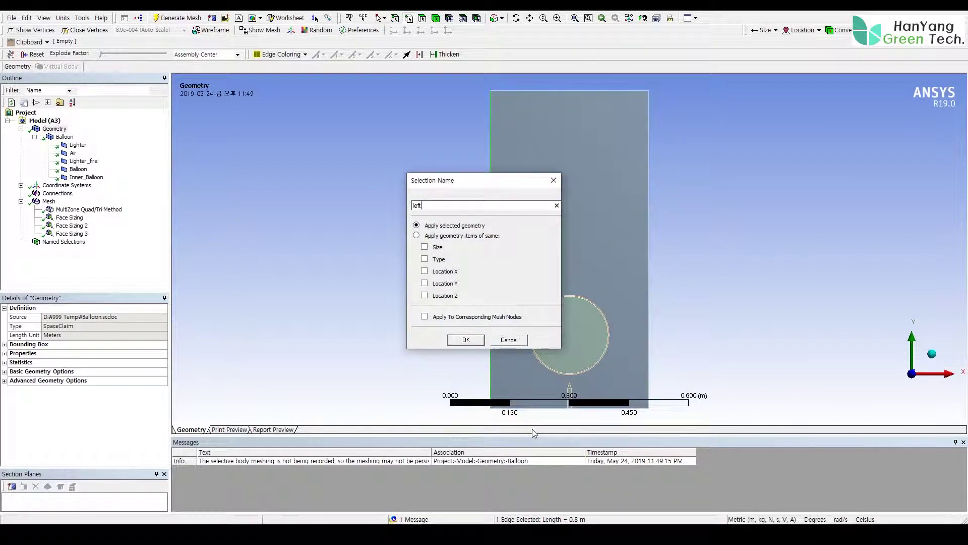
click(466, 339)
Create a named selection called right from the right edge of the air domain.
click(649, 279)
right_click(650, 279)
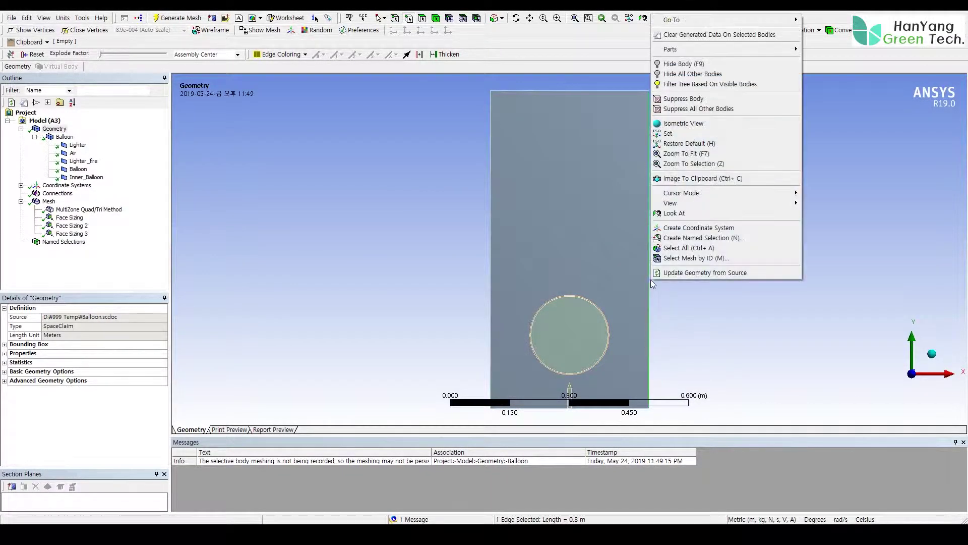
click(703, 237)
text(right)
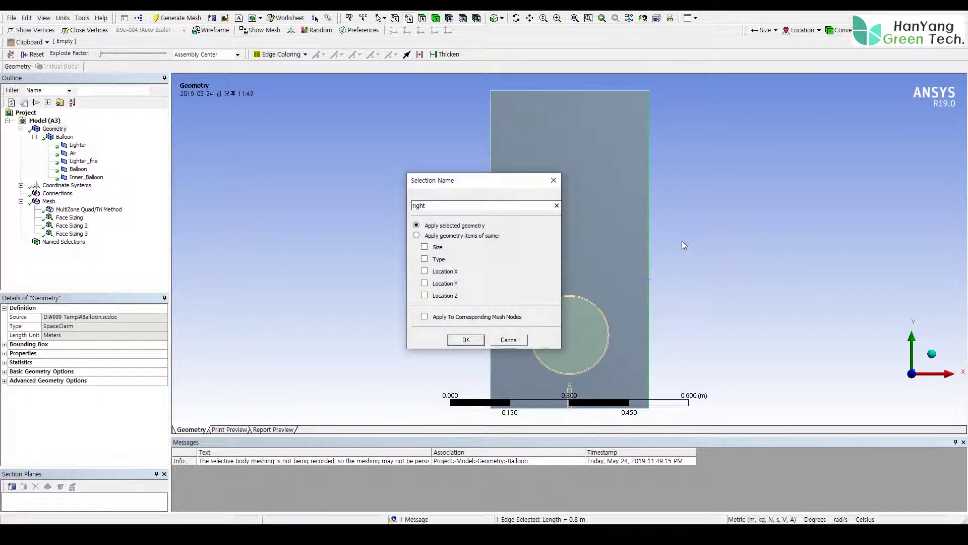
click(466, 340)
Create a named selection called top from the upper edge of the air domain.
click(519, 91)
right_click(519, 92)
click(574, 305)
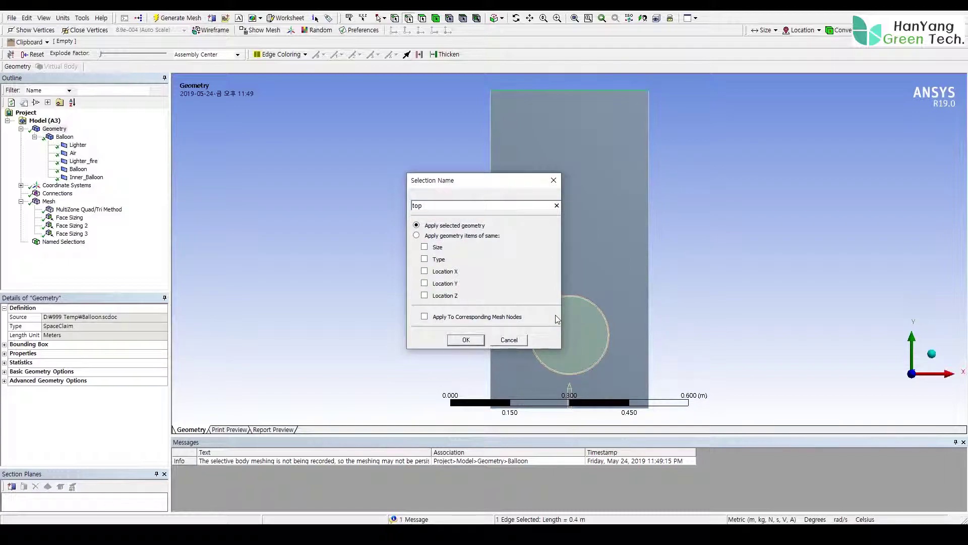
click(467, 341)
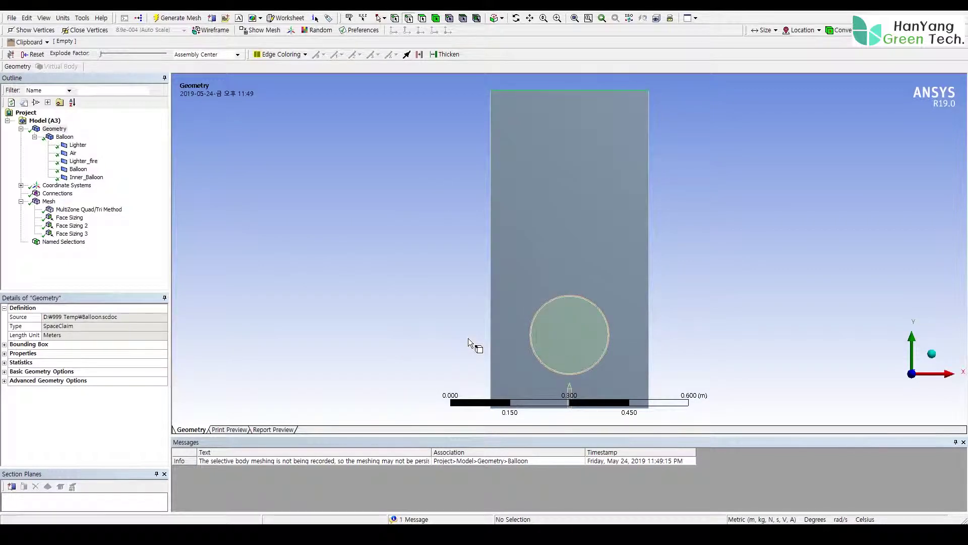
Create a named selection called balloon from the thin ring face of the balloon.
ctrl+middle_drag(468, 338, 474, 267)
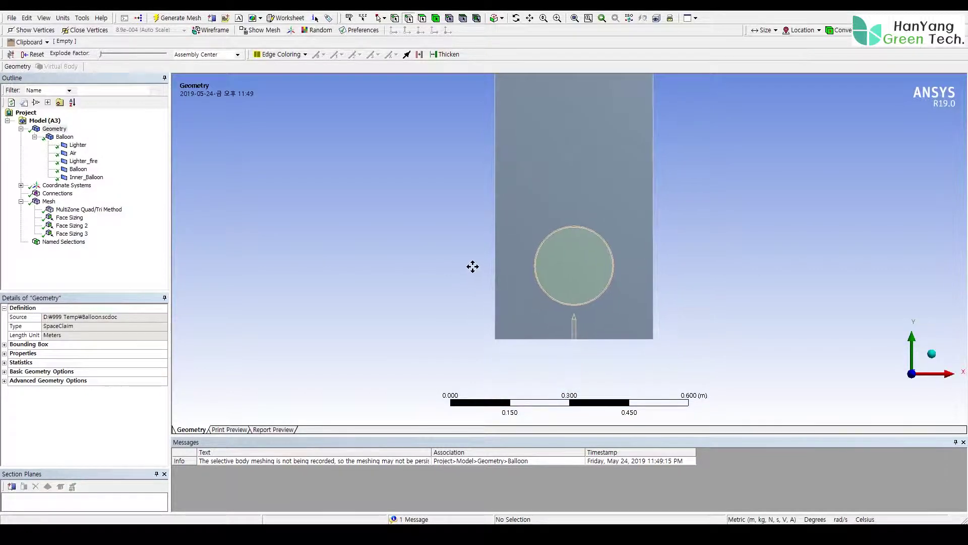
scroll(598, 162, up, 6)
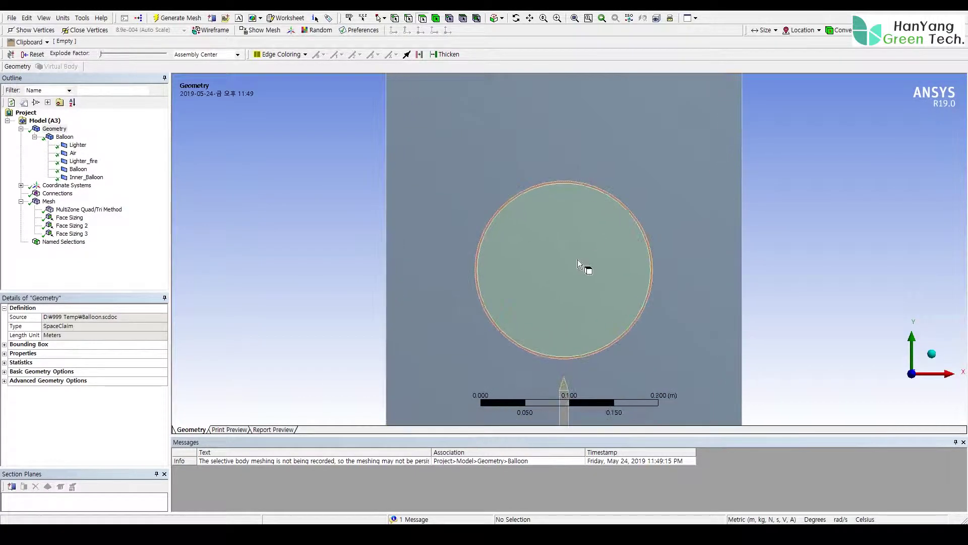
click(22, 241)
scroll(577, 323, up, 4)
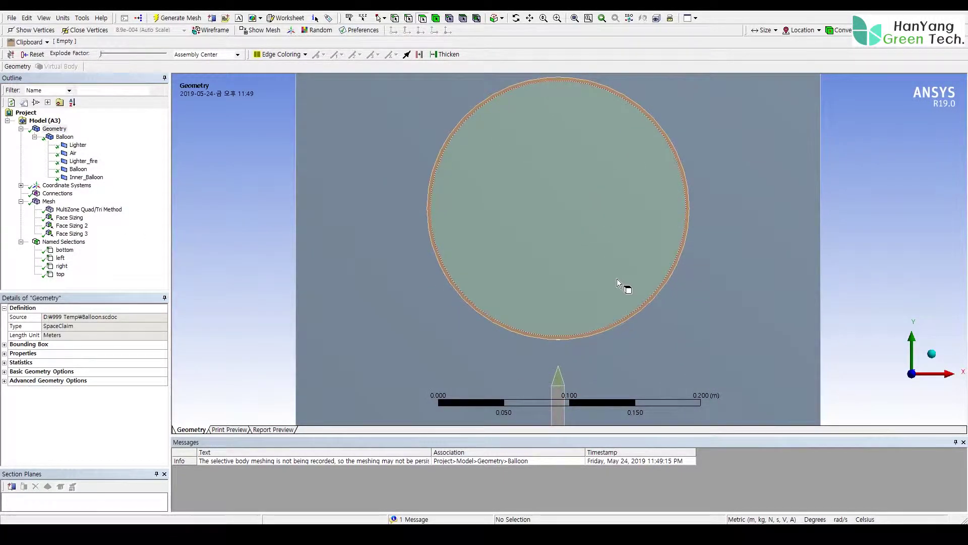
right_click(710, 299)
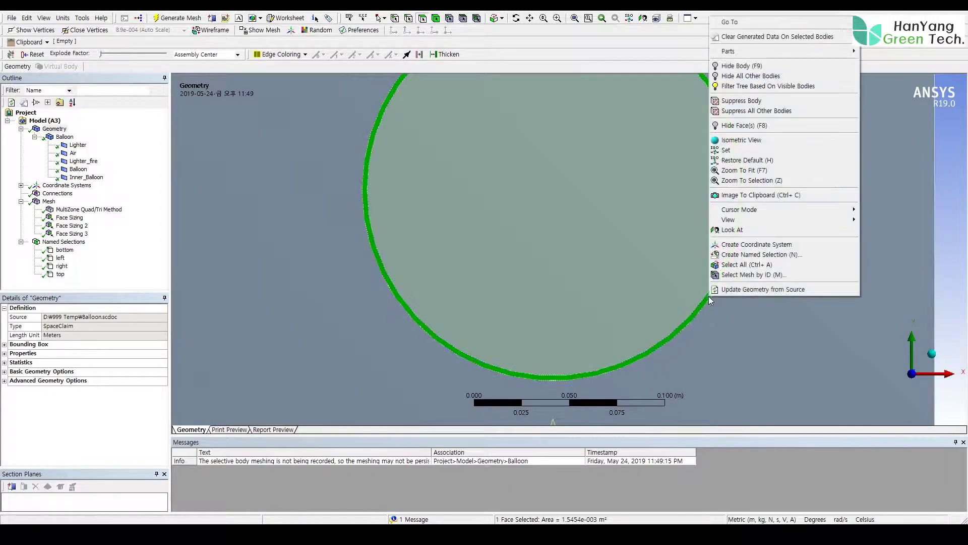
click(745, 263)
text(balloon)
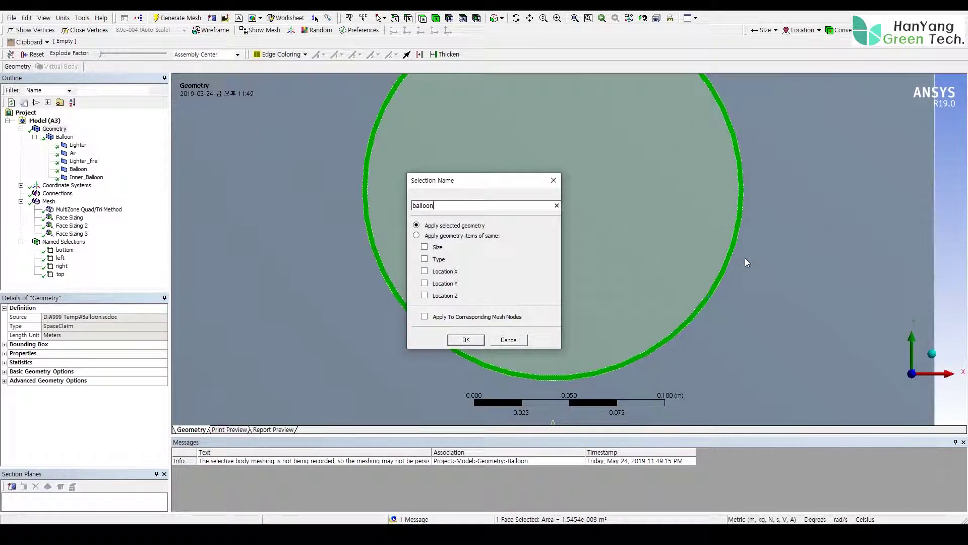
click(465, 340)
Create a named selection called inner_balloon from the circular face inside the balloon ring.
right_click(574, 265)
click(600, 484)
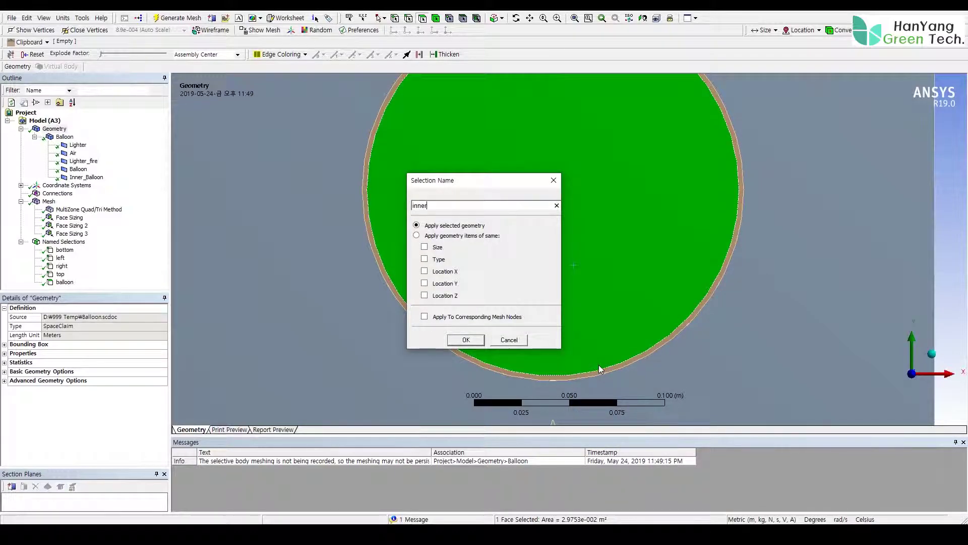
click(466, 340)
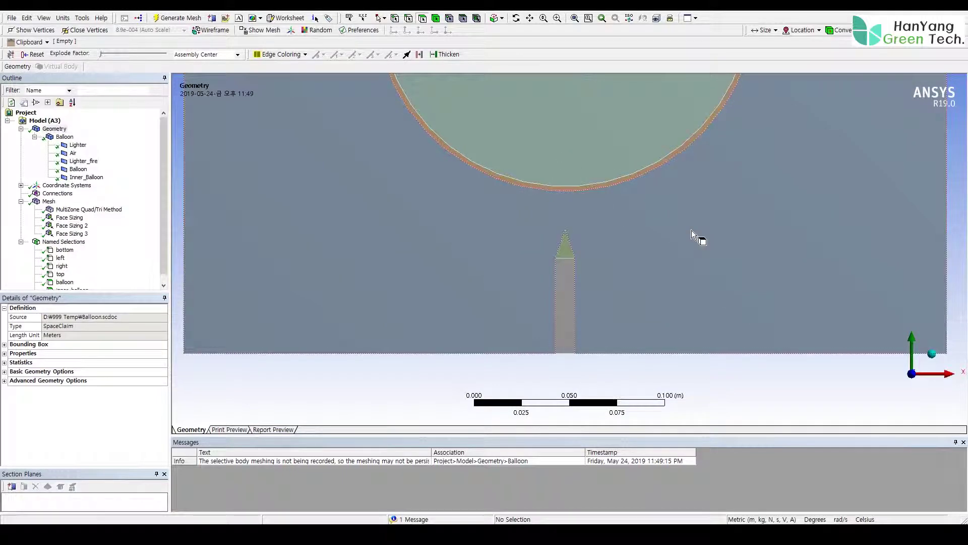
Create a named selection called lighter_fire from the triangular flame face above the lighter.
right_click(567, 247)
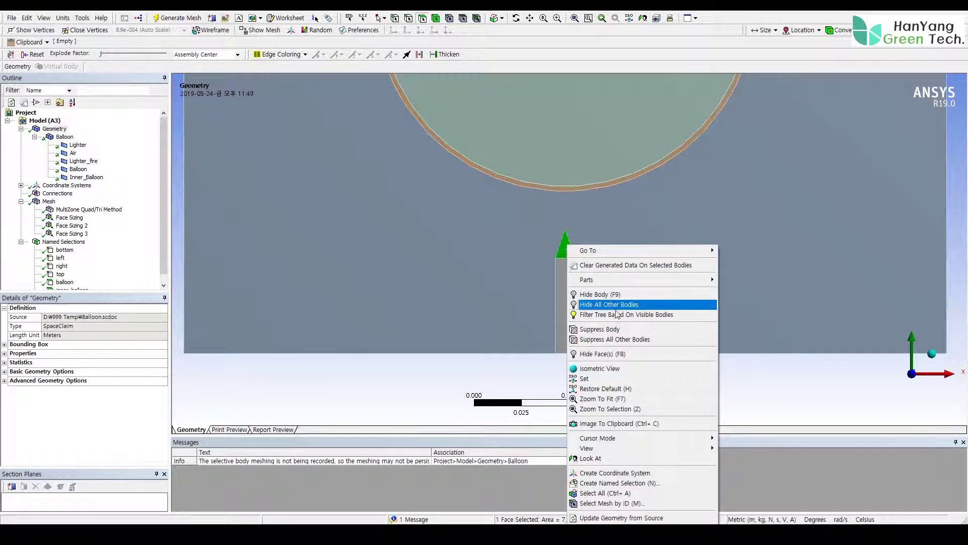
click(619, 482)
text(lighter_fire)
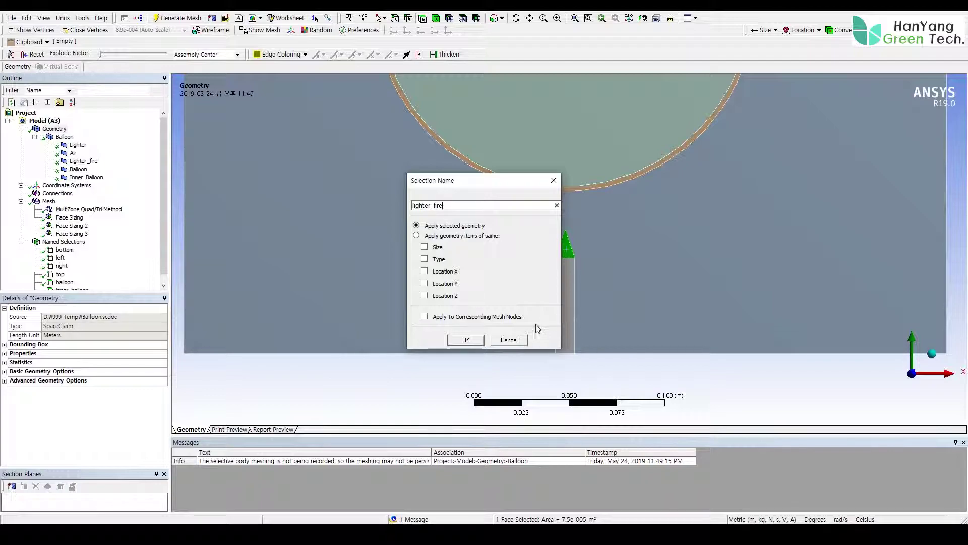
click(471, 342)
Suppress the Lighter body so it is excluded from the model.
click(77, 145)
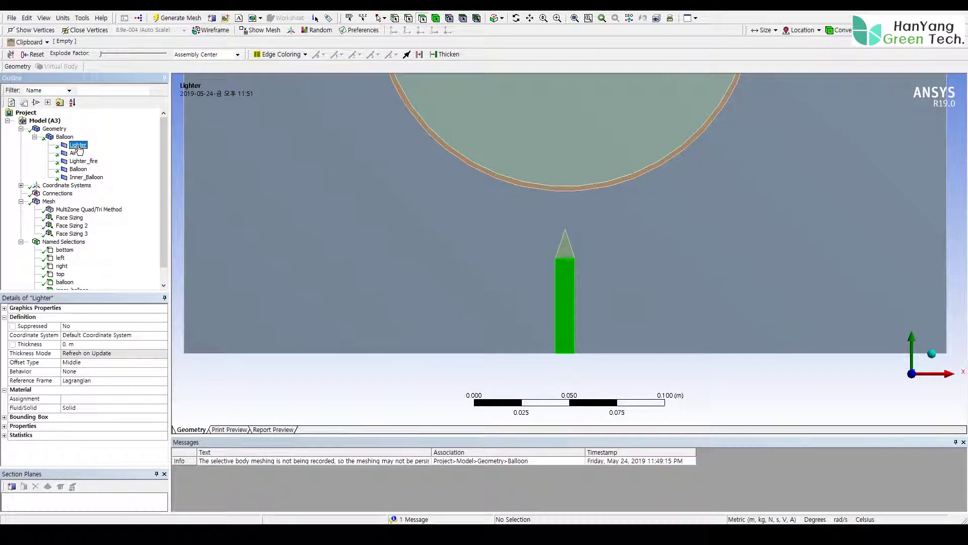
right_click(78, 148)
click(113, 234)
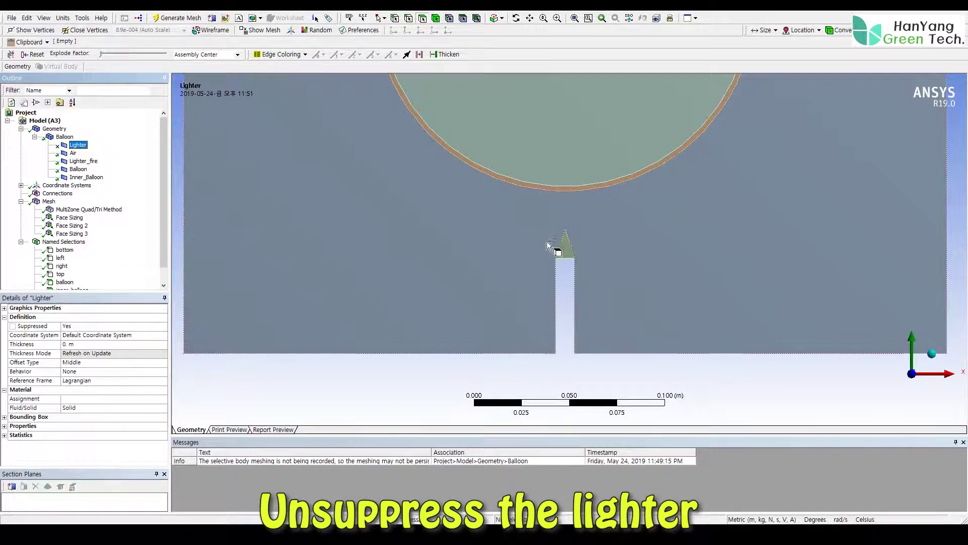
Review the geometry assigned to each named selection, from bottom, left, right and top through balloon, inner_balloon and lighter_fire.
scroll(539, 297, down, 3)
click(575, 18)
ctrl+middle_drag(503, 278, 279, 272)
click(60, 258)
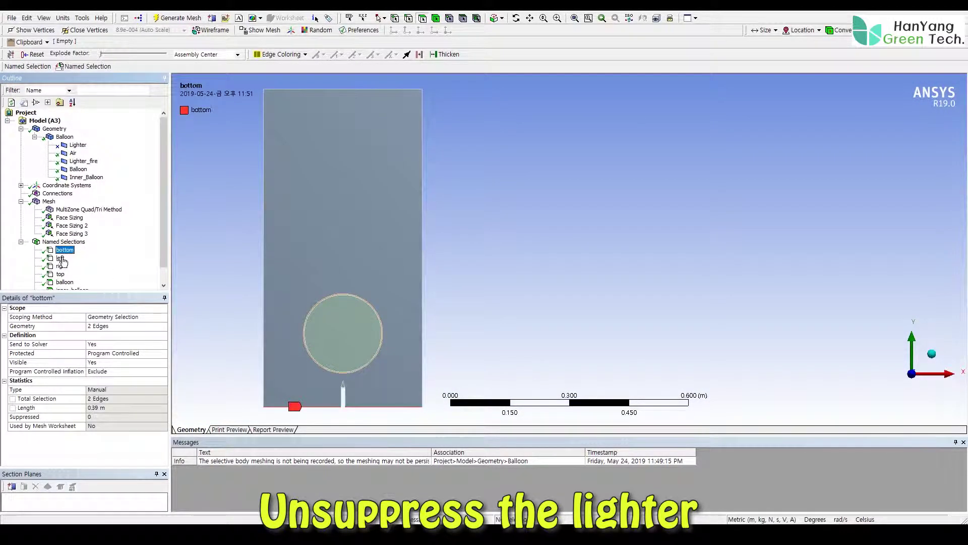
click(61, 266)
click(61, 274)
click(65, 282)
drag(168, 256, 164, 225)
click(80, 275)
click(79, 283)
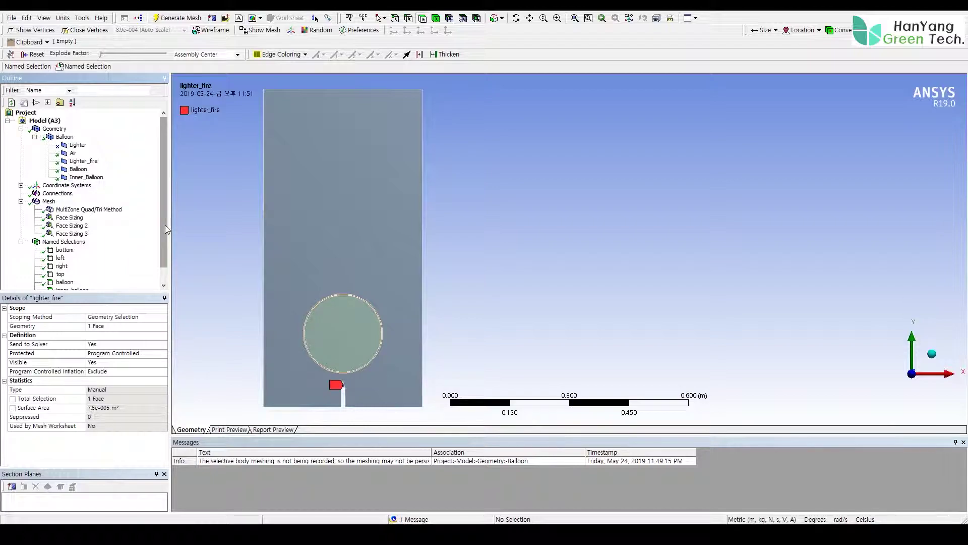
click(575, 19)
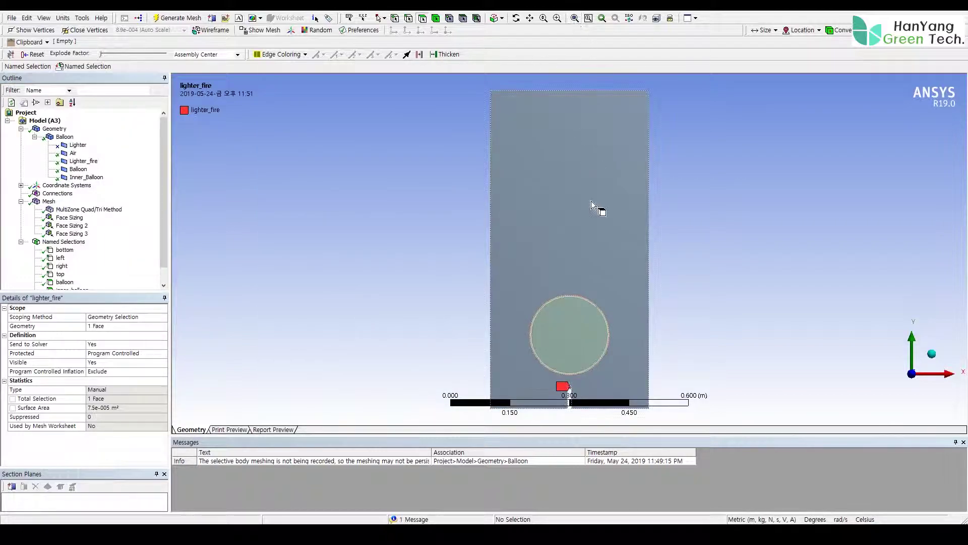